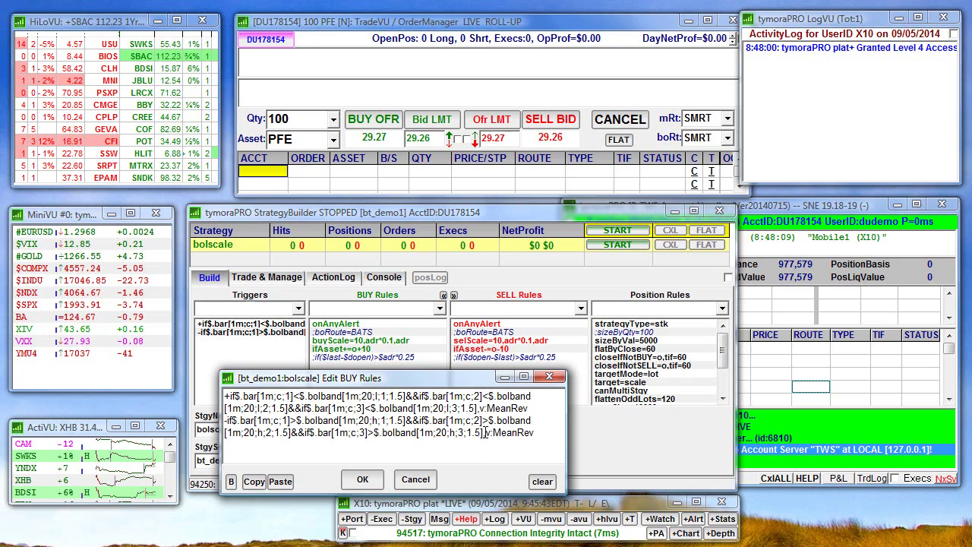
- Select the v:MeanRev tag at the end of bolscale's last BUY rule line
{"action": "left_click_drag", "start_coordinate": [535, 432], "coordinate": [486, 432]}
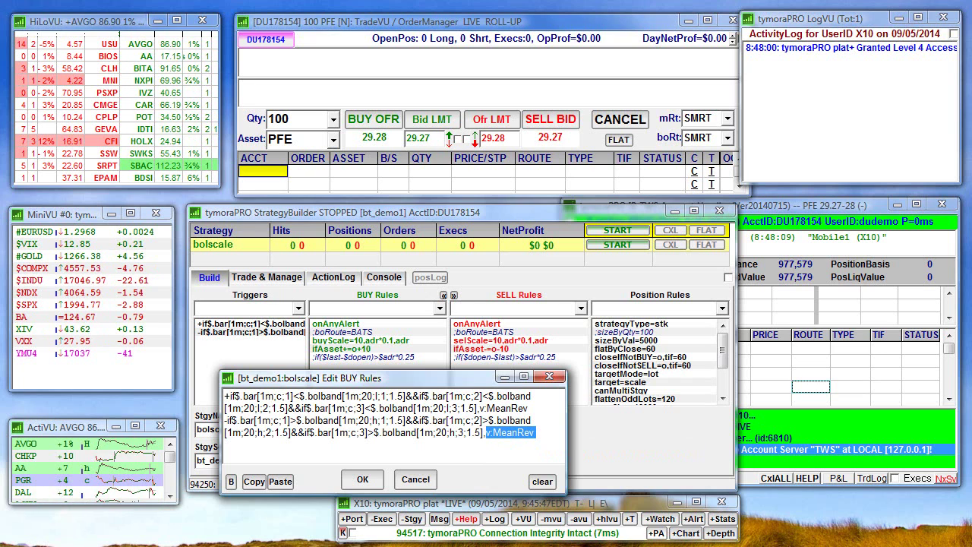
- Cancel the BUY rule edits and browse the 65-symbol MeanRev MultiVU watchlist
{"action": "left_click", "coordinate": [424, 482]}
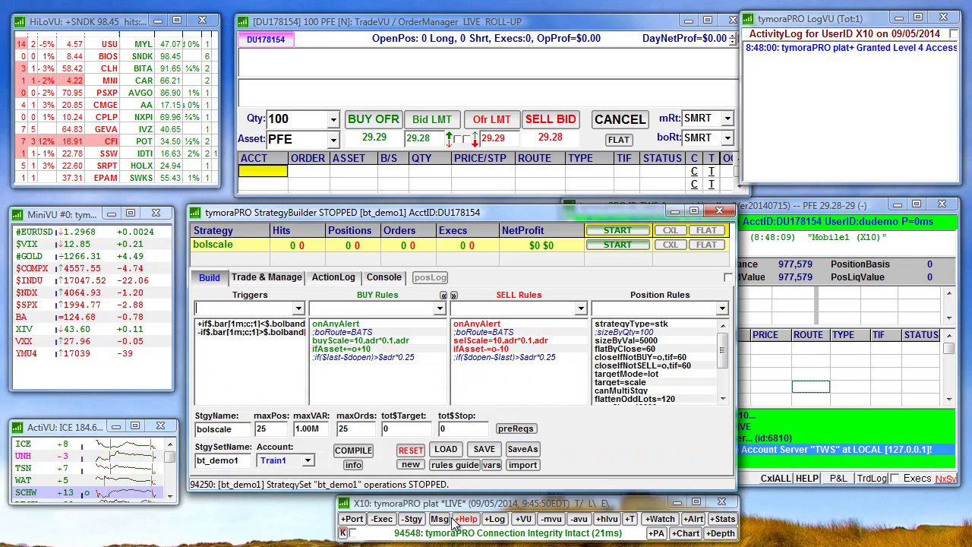
{"action": "left_click", "coordinate": [524, 519]}
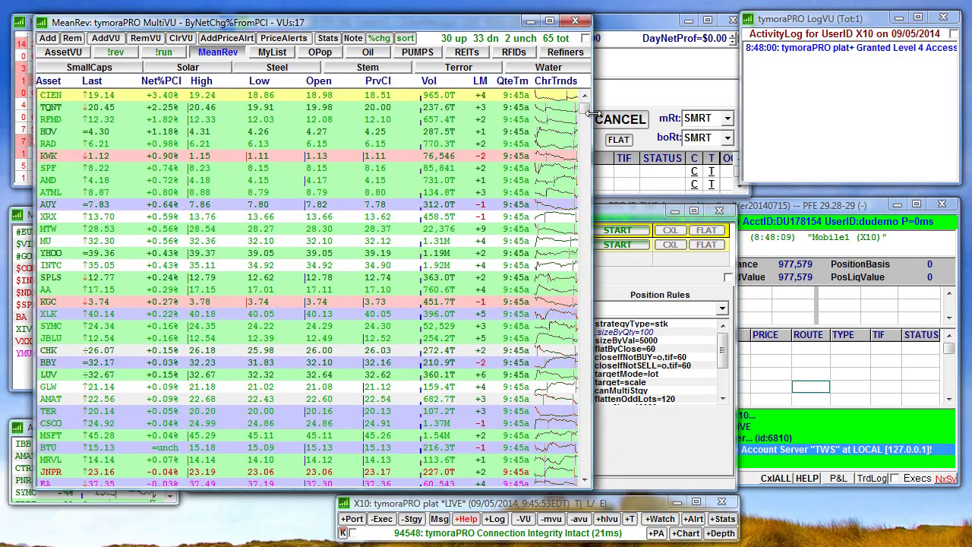
{"action": "scroll", "coordinate": [588, 113], "scroll_direction": "down", "scroll_amount": 8}
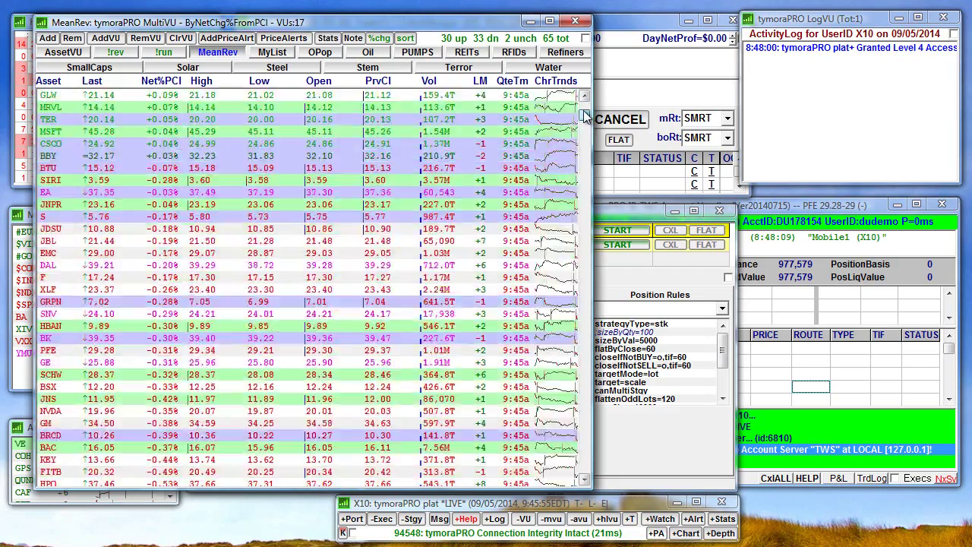
{"action": "scroll", "coordinate": [586, 111], "scroll_direction": "up", "scroll_amount": 8}
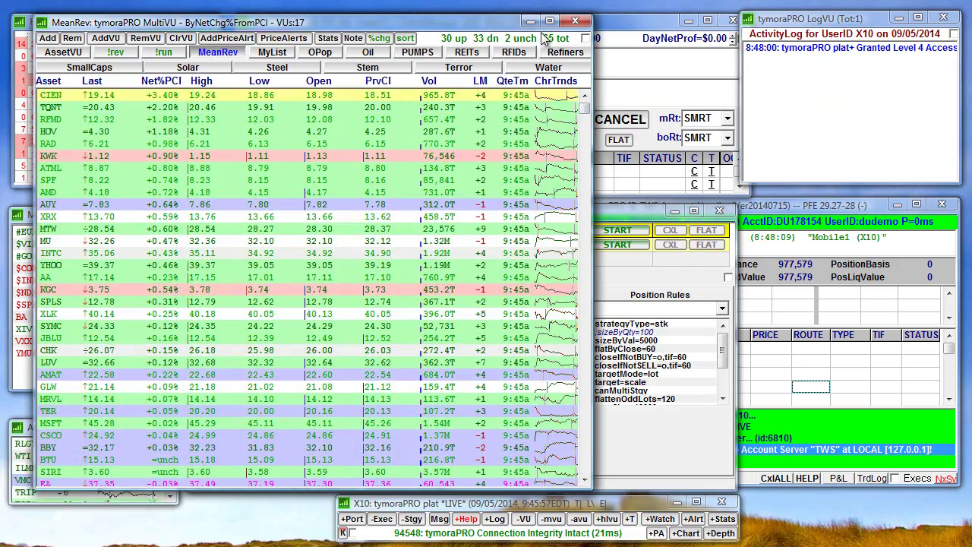
{"action": "mouse_move", "coordinate": [91, 206]}
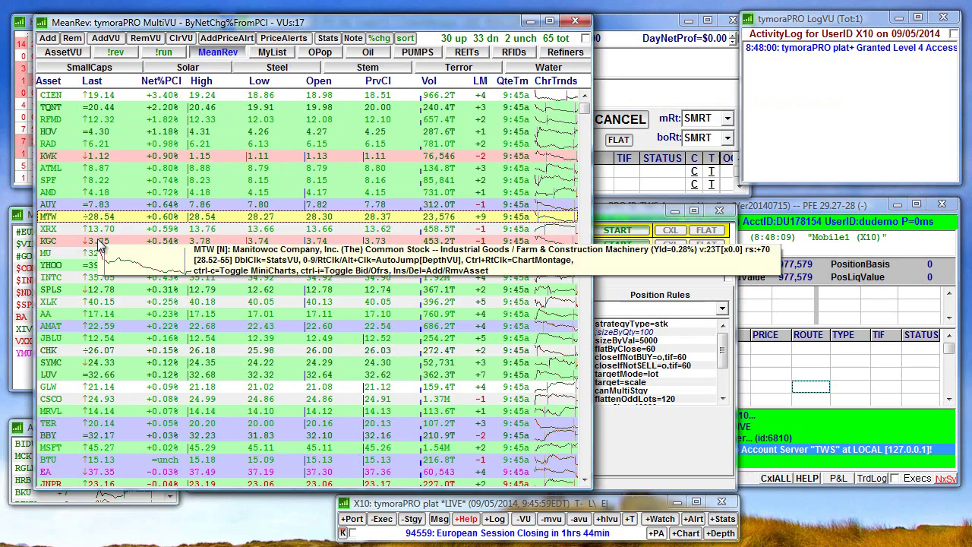
{"action": "mouse_move", "coordinate": [98, 242]}
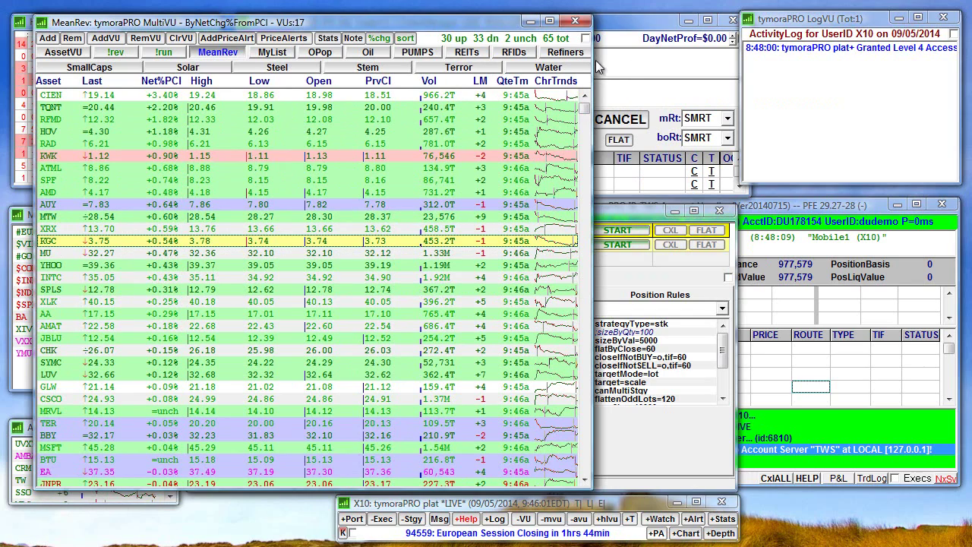
- Close MultiVU, look up global variables for AA, and inspect its server-sourced Bollinger band line
{"action": "left_click", "coordinate": [577, 23]}
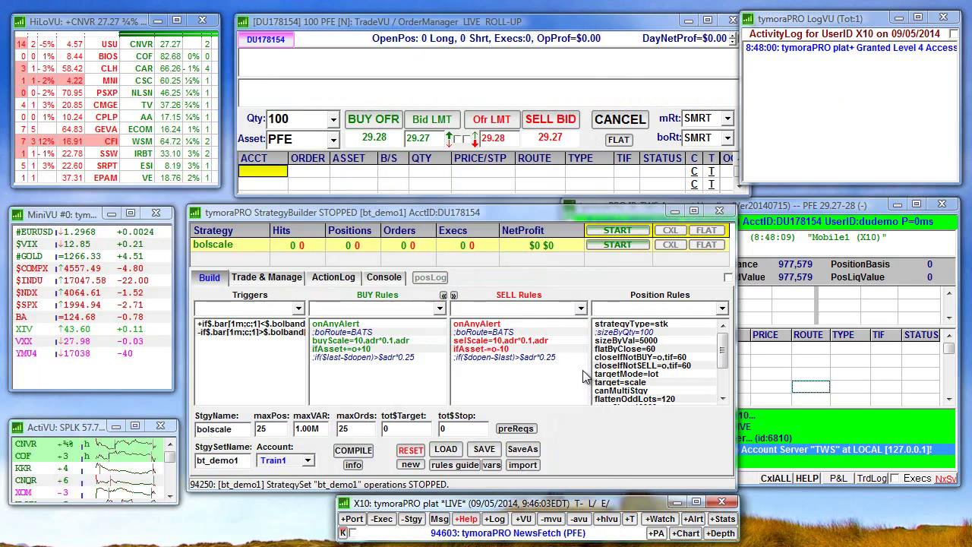
{"action": "left_click", "coordinate": [491, 465]}
{"action": "type", "text": "aa"}
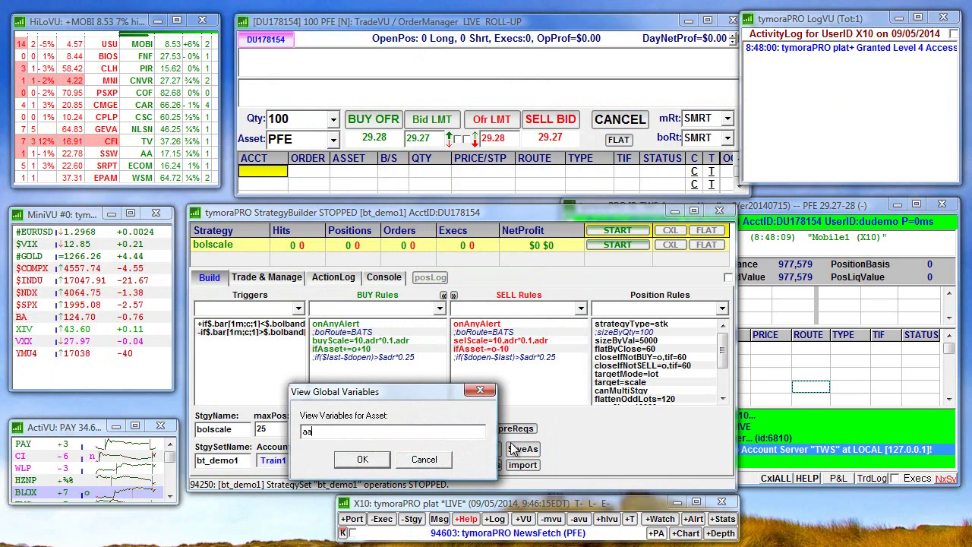
{"action": "key", "text": "Return"}
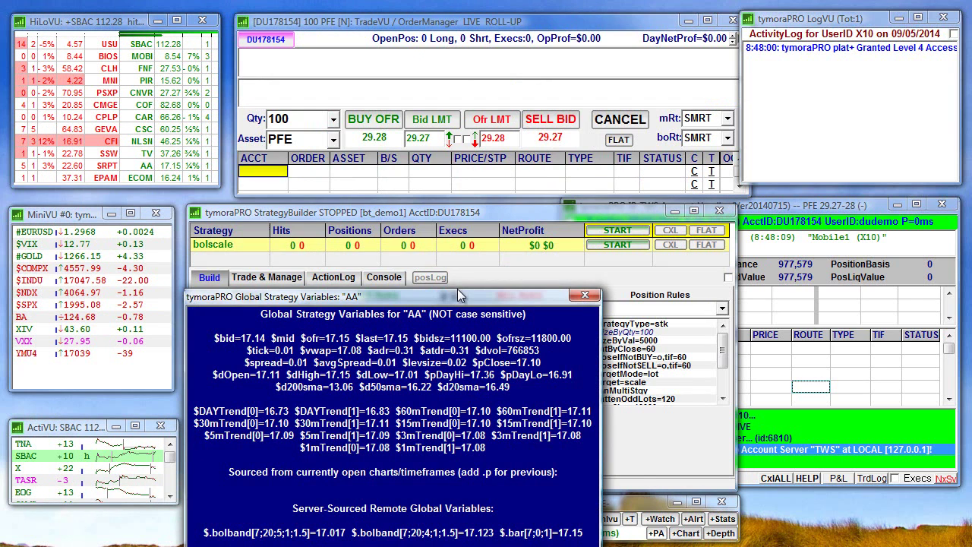
{"action": "left_click_drag", "start_coordinate": [457, 288], "coordinate": [521, 128]}
{"action": "left_click", "coordinate": [351, 361]}
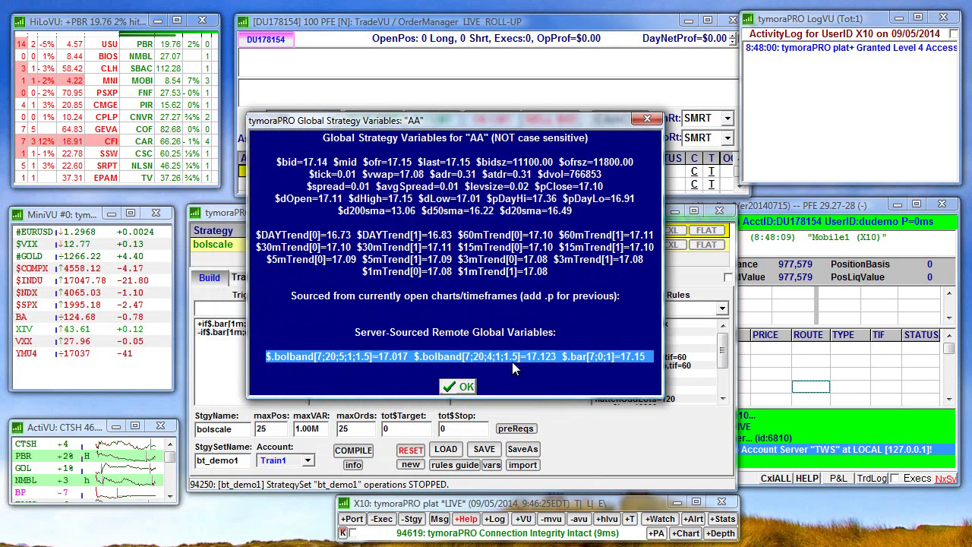
{"action": "left_click", "coordinate": [632, 368]}
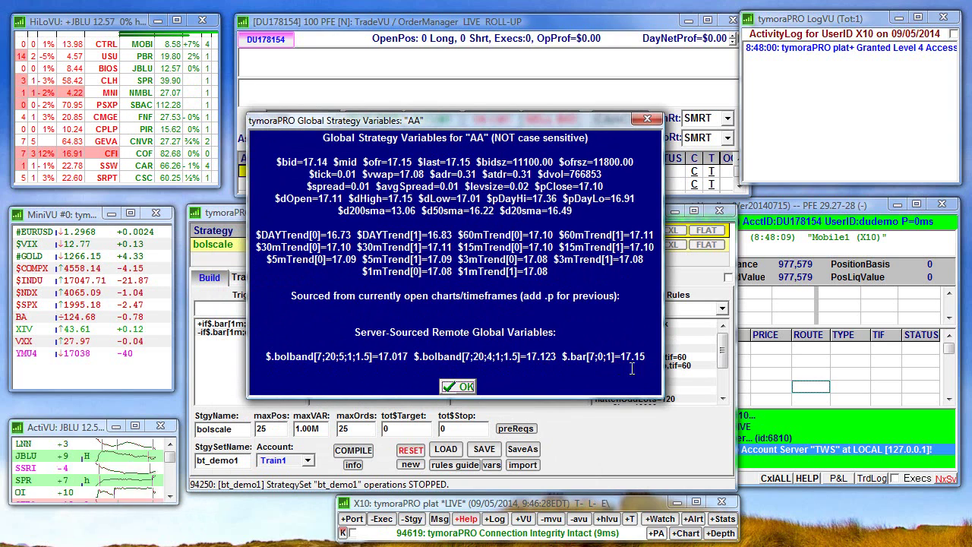
- Dismiss the AA Global Strategy Variables dialog with OK
{"action": "left_click", "coordinate": [458, 387]}
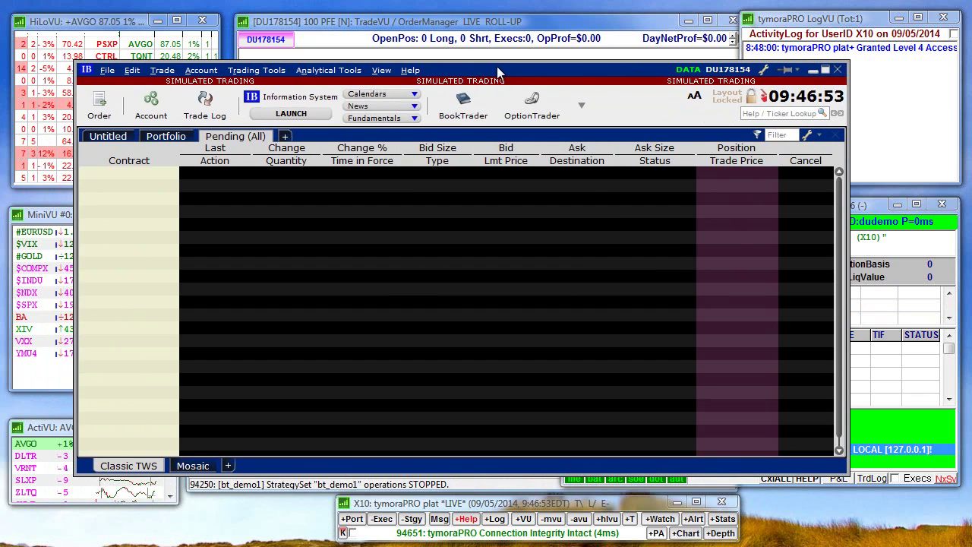
- Slide the Trader Workstation window off the bottom of the screen
{"action": "left_click_drag", "start_coordinate": [499, 76], "coordinate": [464, 545]}
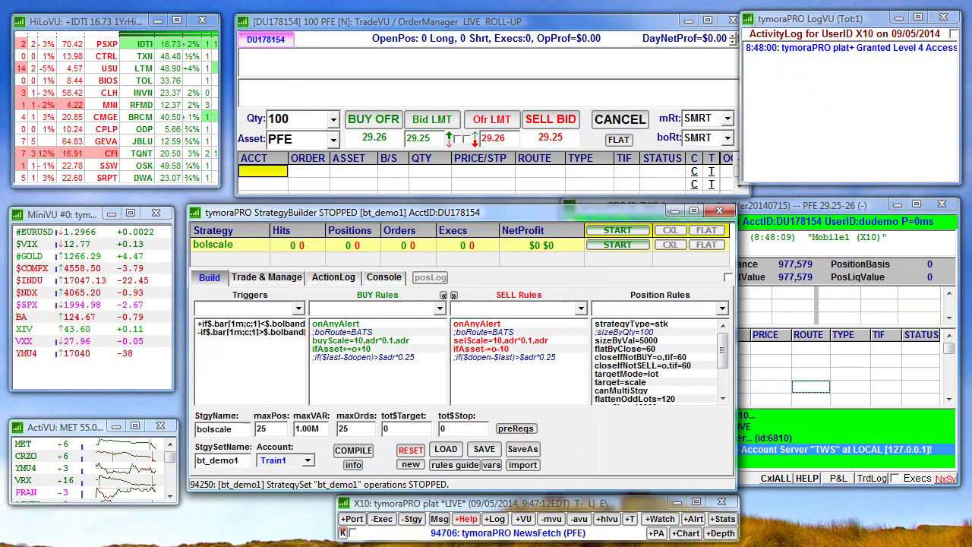
- Switch bt_demo1 from the training account to the paper account and start the strategy set
{"action": "left_click", "coordinate": [309, 460]}
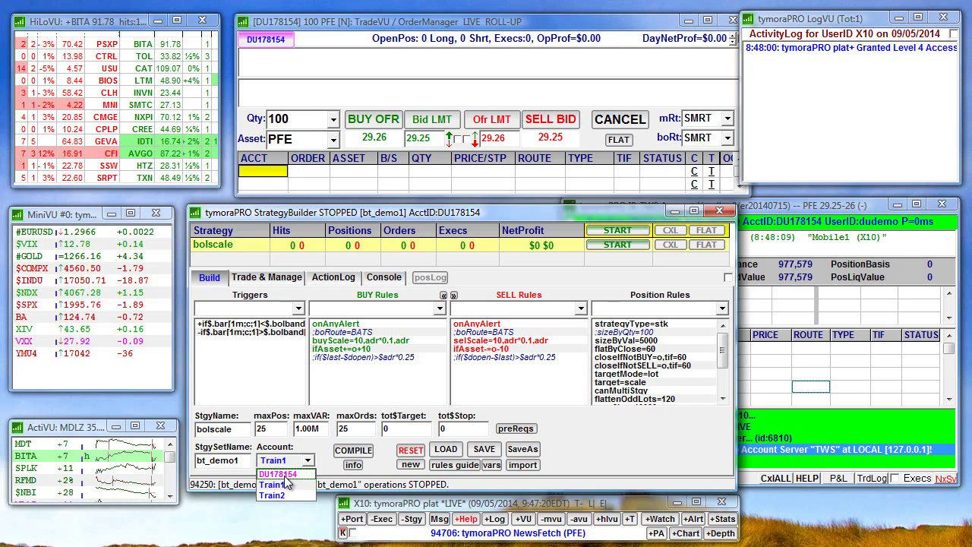
{"action": "left_click", "coordinate": [284, 475]}
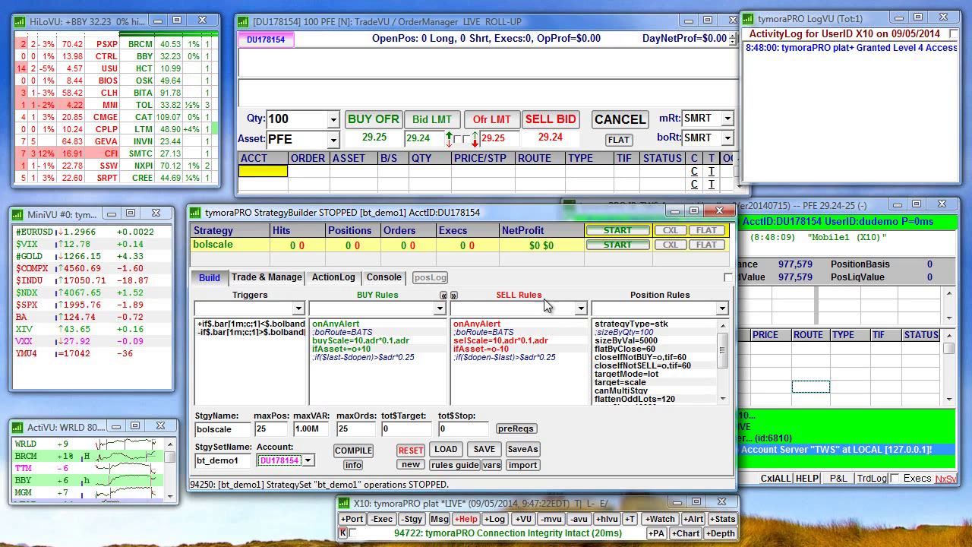
{"action": "left_click", "coordinate": [600, 246]}
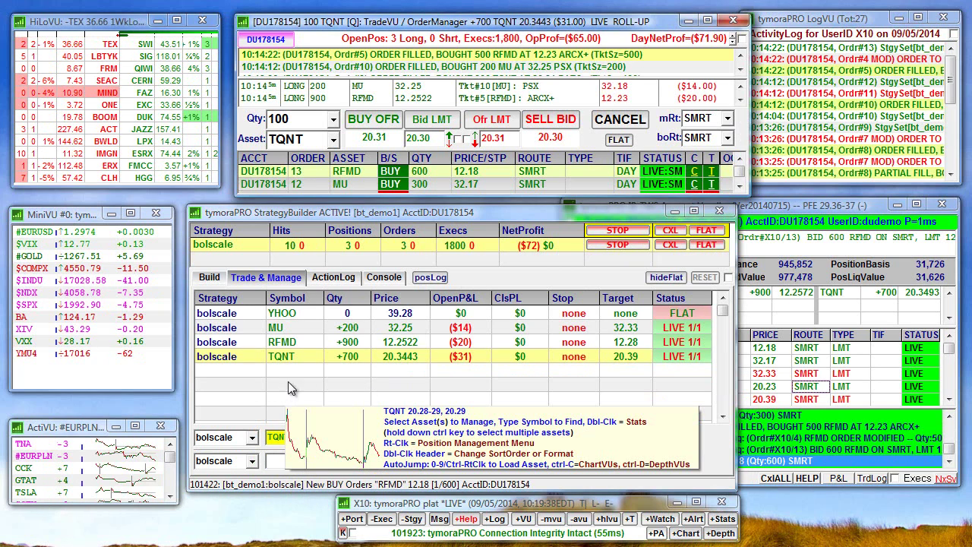
- Load MU into the order manager, open its Stats window, and select the MeanRev entry rule
{"action": "left_click", "coordinate": [354, 328]}
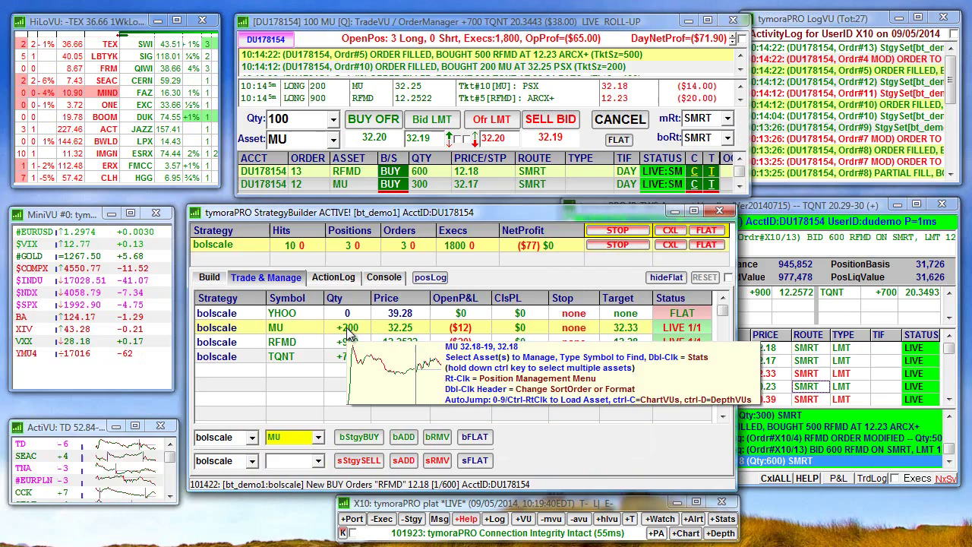
{"action": "double_click", "coordinate": [347, 329]}
{"action": "left_click_drag", "start_coordinate": [385, 165], "coordinate": [499, 49]}
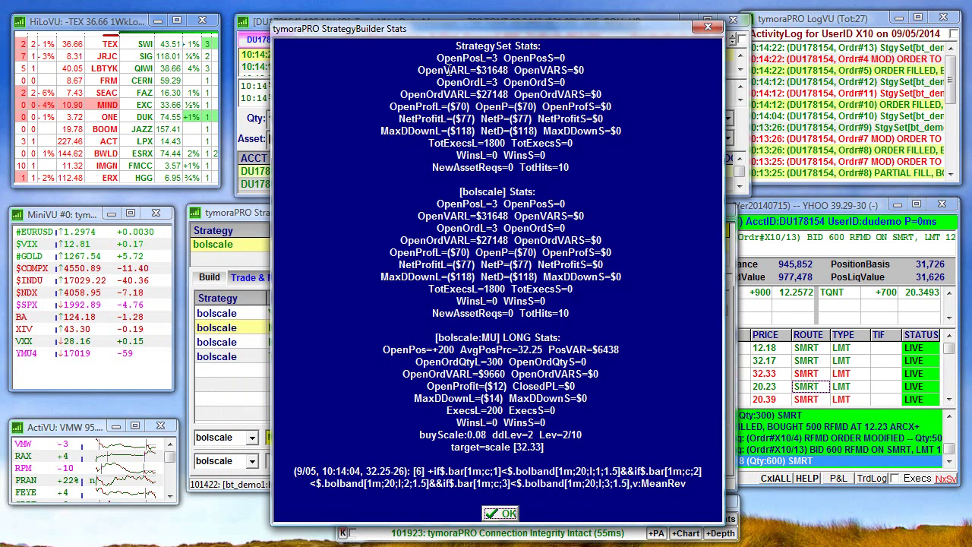
{"action": "left_click_drag", "start_coordinate": [289, 473], "coordinate": [689, 498]}
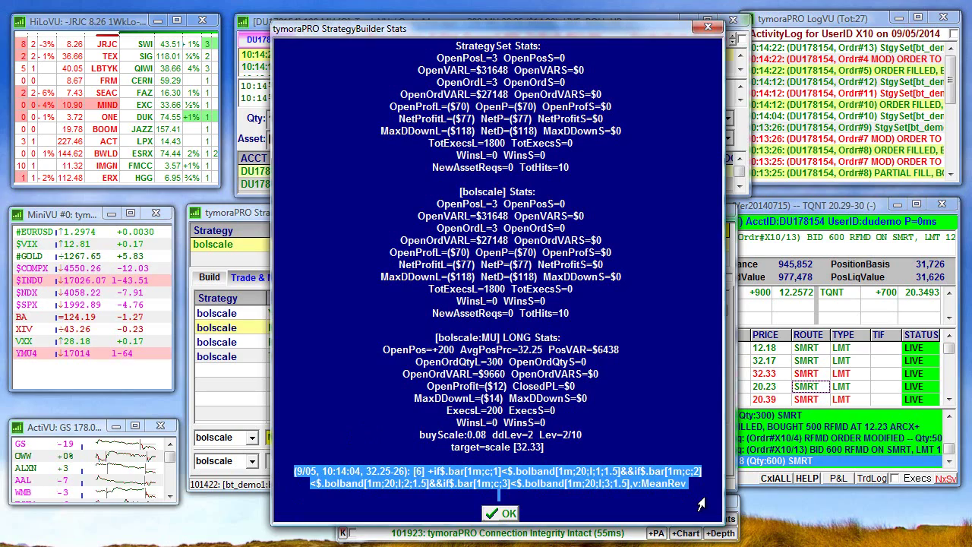
{"action": "left_click", "coordinate": [504, 514]}
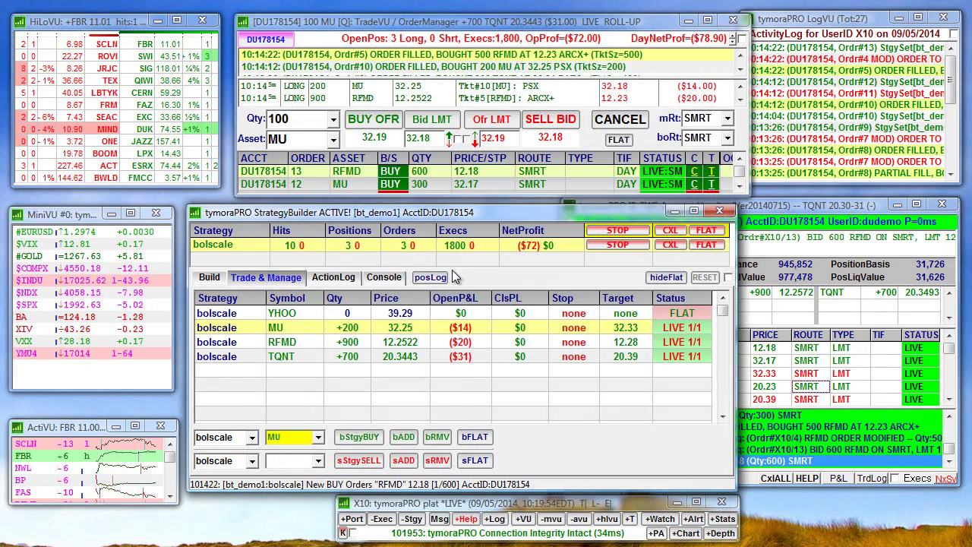
{"action": "left_click", "coordinate": [434, 282]}
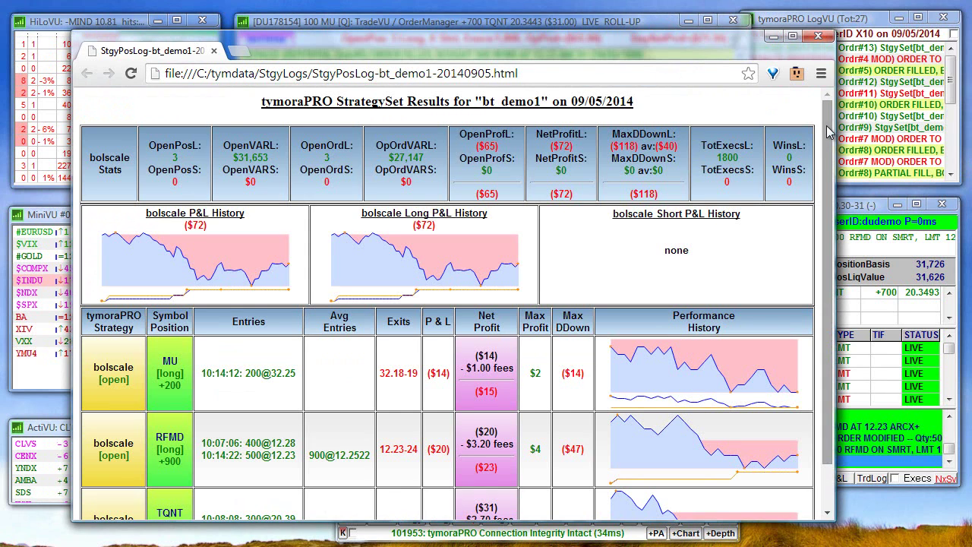
{"action": "scroll", "coordinate": [829, 190], "scroll_direction": "down", "scroll_amount": 2}
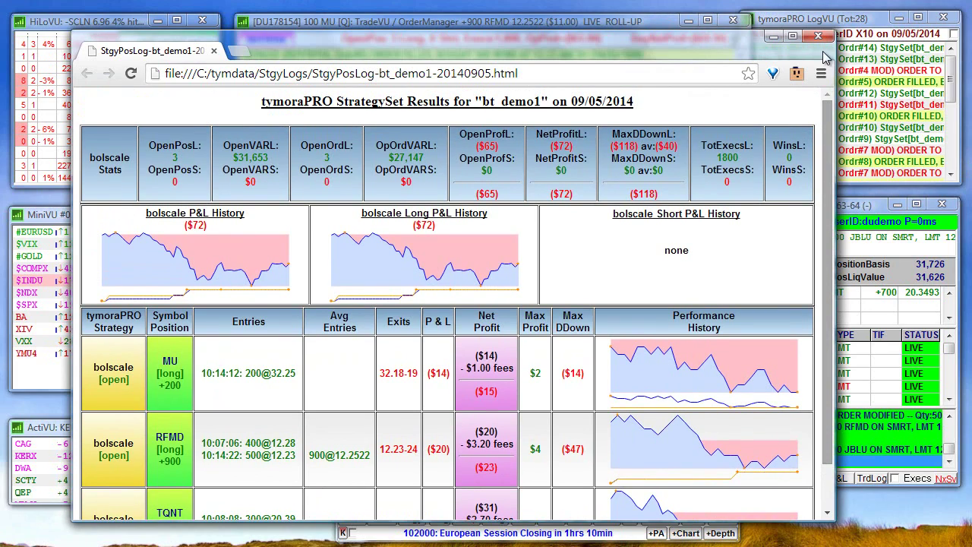
{"action": "left_click", "coordinate": [818, 36]}
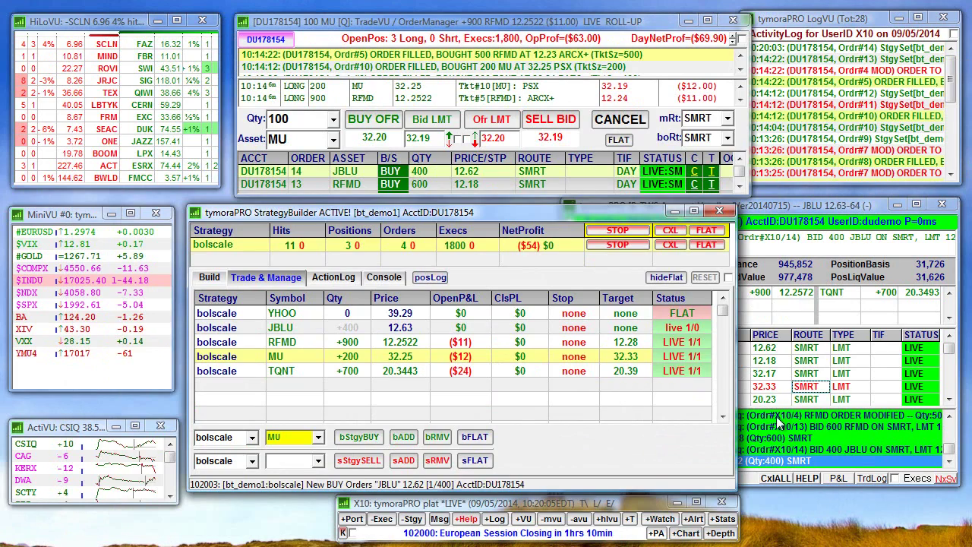
- Load the JBLU position into the order manager and switch to Trader Workstation
{"action": "left_click", "coordinate": [363, 329]}
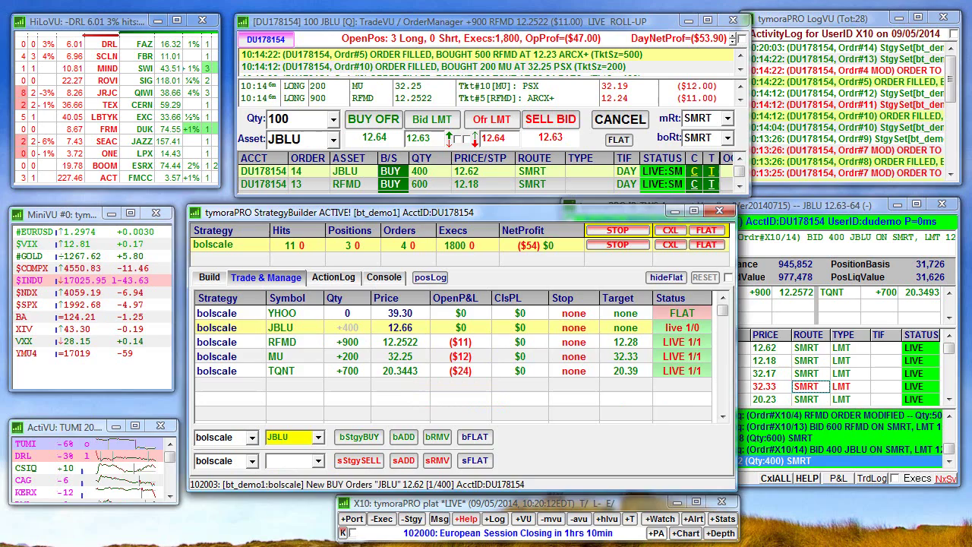
{"action": "key", "text": "alt+Tab"}
- Compare the Portfolio positions table with the API orders list in Trader Workstation
{"action": "left_click_drag", "start_coordinate": [436, 198], "coordinate": [533, 99]}
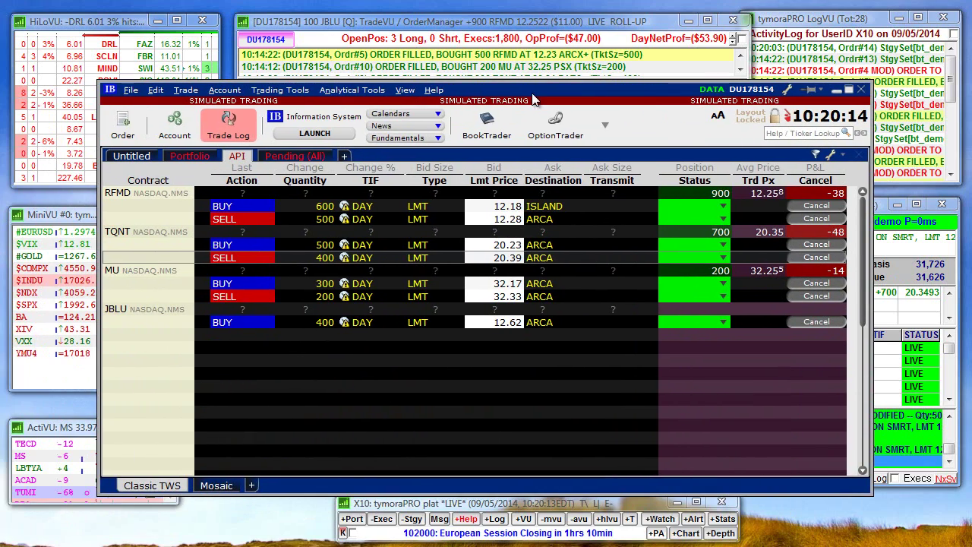
{"action": "left_click", "coordinate": [186, 155]}
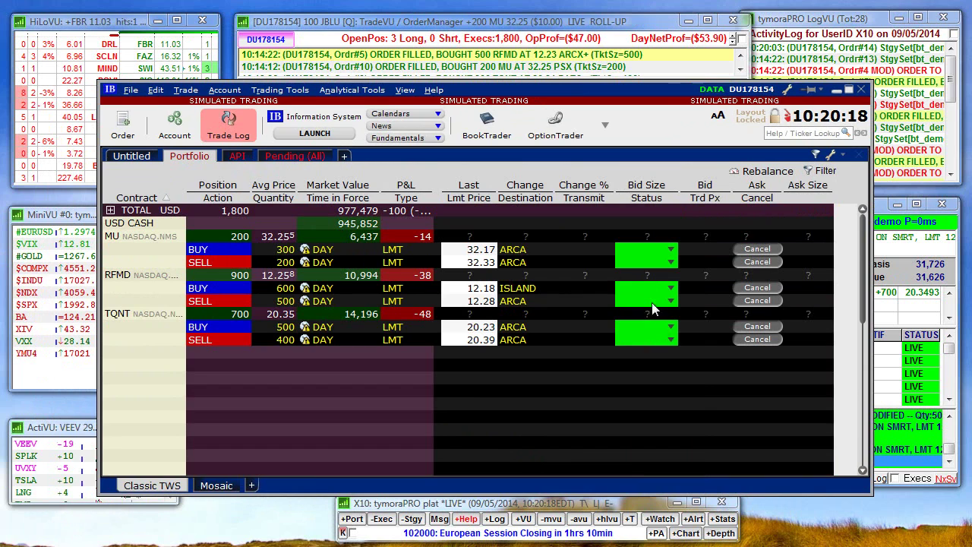
{"action": "left_click", "coordinate": [237, 159]}
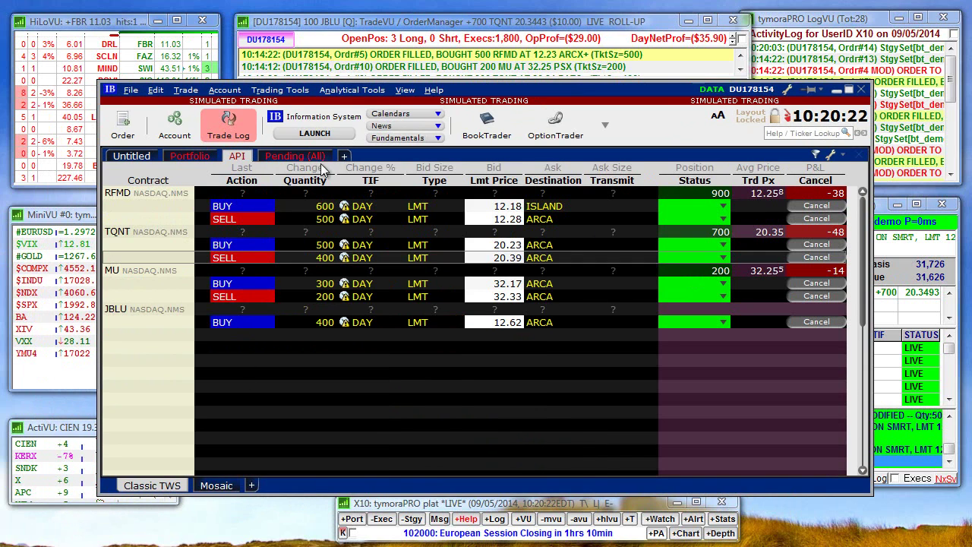
- In tymoraPRO's Account Handler, check MU's current quote and the info for order 622
{"action": "left_click", "coordinate": [909, 307]}
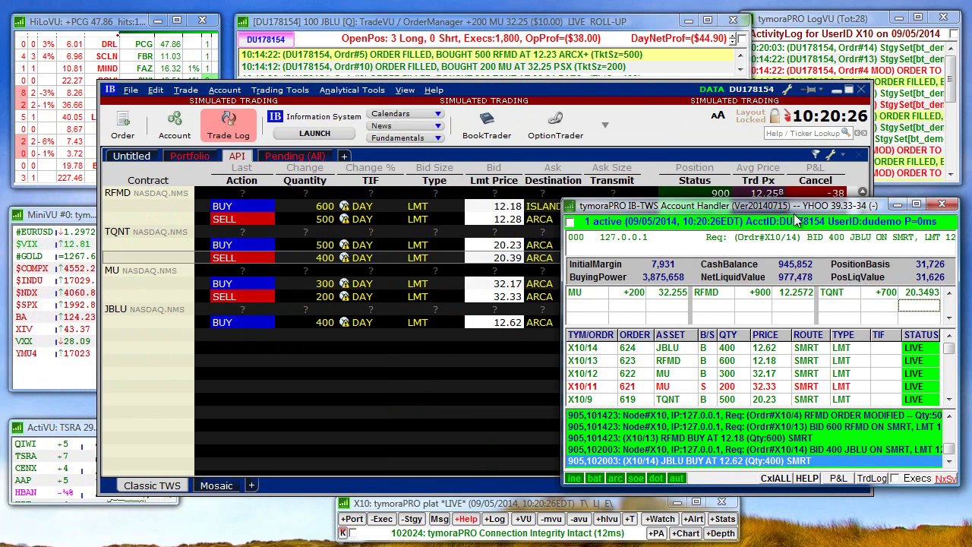
{"action": "double_click", "coordinate": [589, 300]}
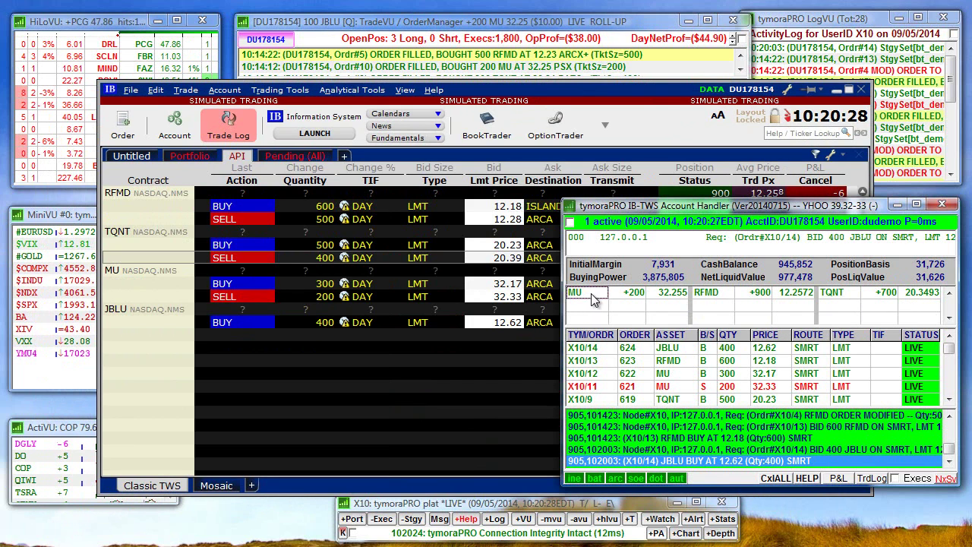
{"action": "left_click", "coordinate": [729, 299]}
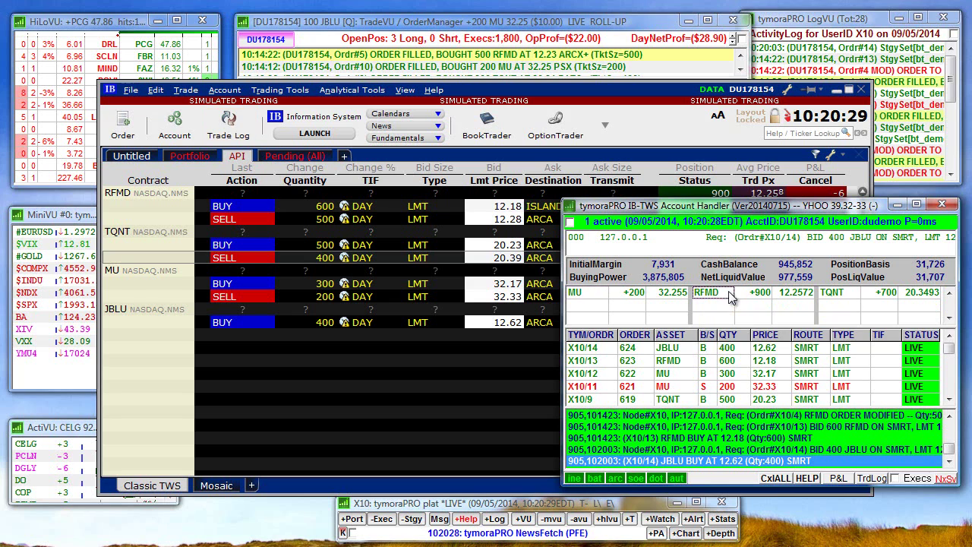
{"action": "double_click", "coordinate": [661, 373]}
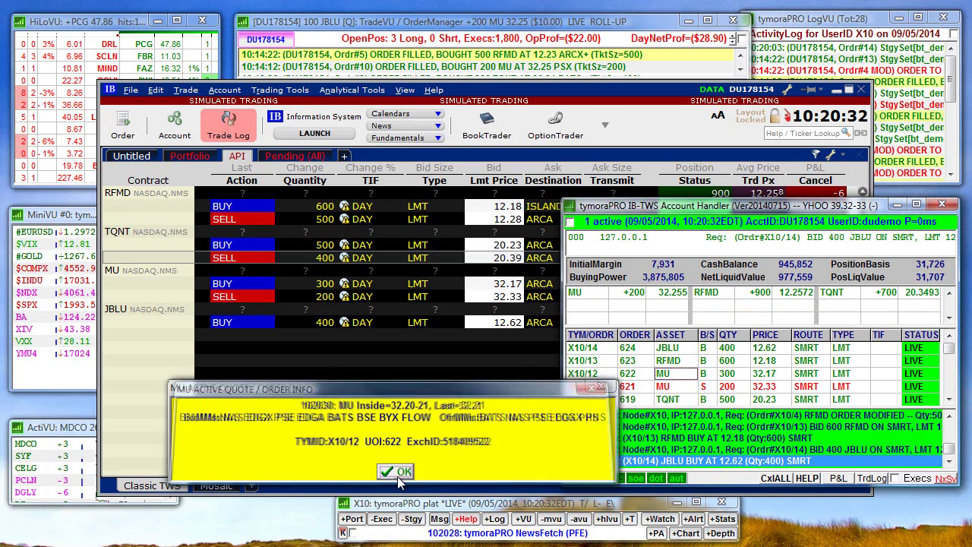
{"action": "left_click", "coordinate": [397, 472]}
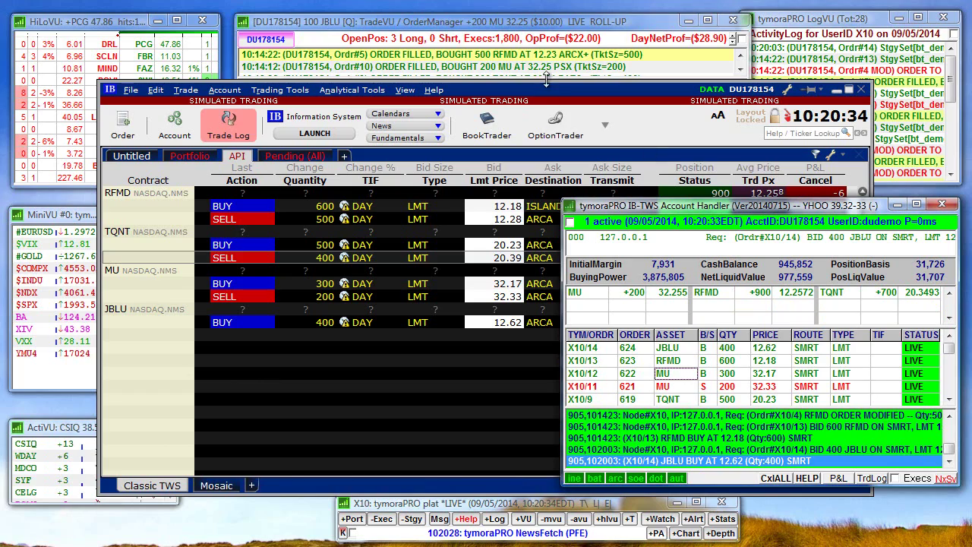
- Load TQNT, pop the ActionLog into its own window, and return to Trade & Manage
{"action": "left_click_drag", "start_coordinate": [546, 81], "coordinate": [310, 533]}
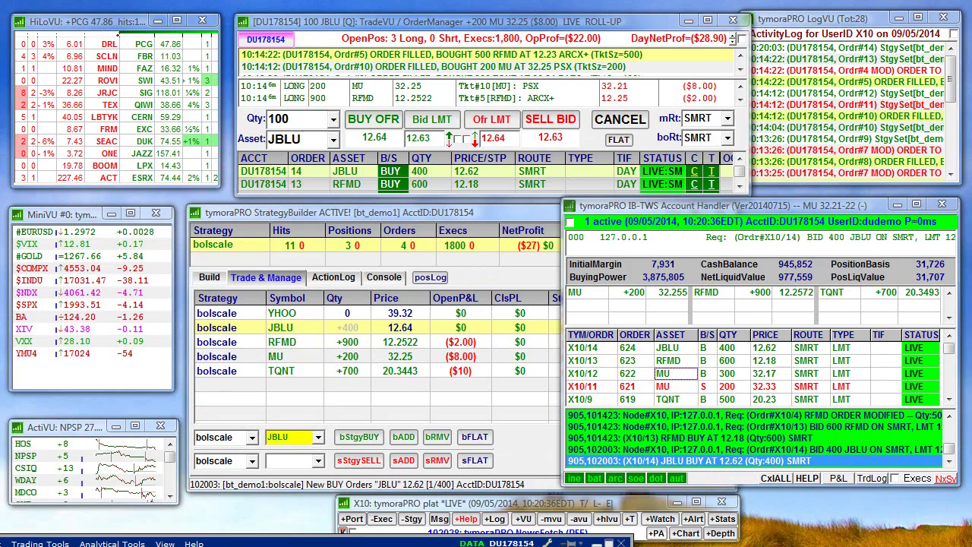
{"action": "left_click", "coordinate": [482, 371]}
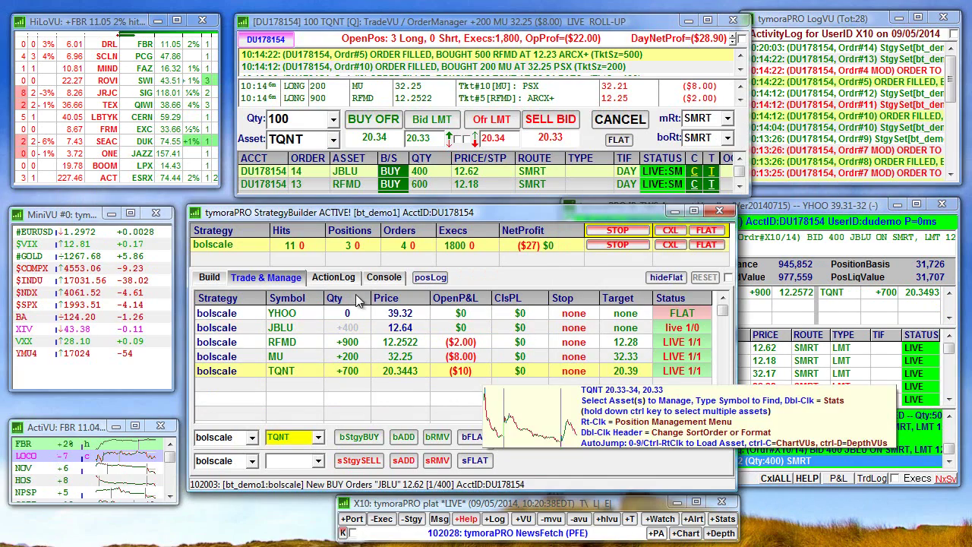
{"action": "left_click", "coordinate": [340, 278]}
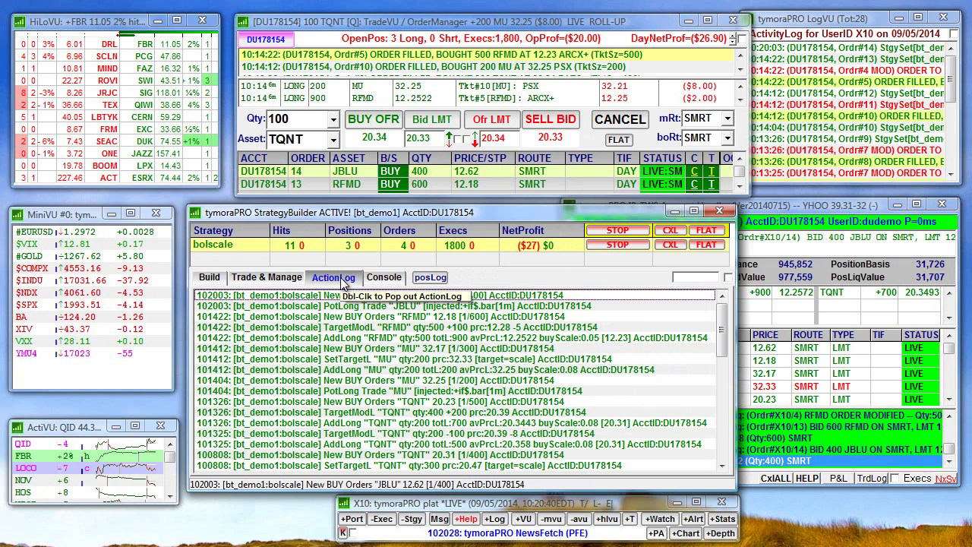
{"action": "double_click", "coordinate": [340, 277]}
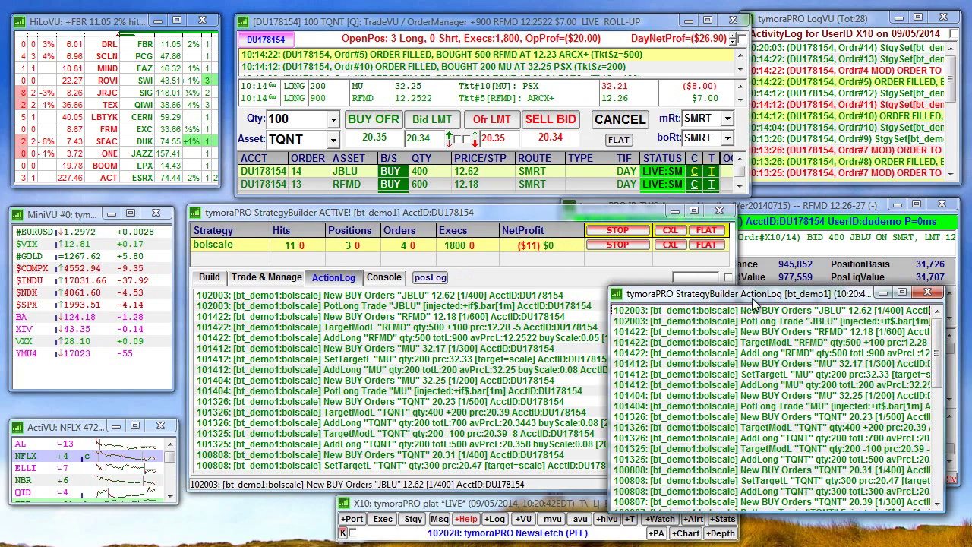
{"action": "left_click", "coordinate": [494, 211]}
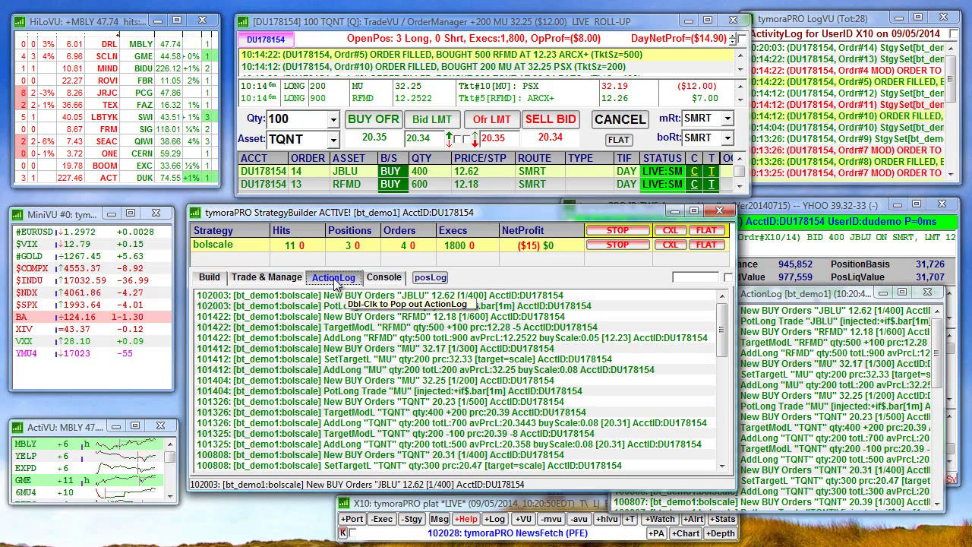
{"action": "left_click", "coordinate": [264, 278]}
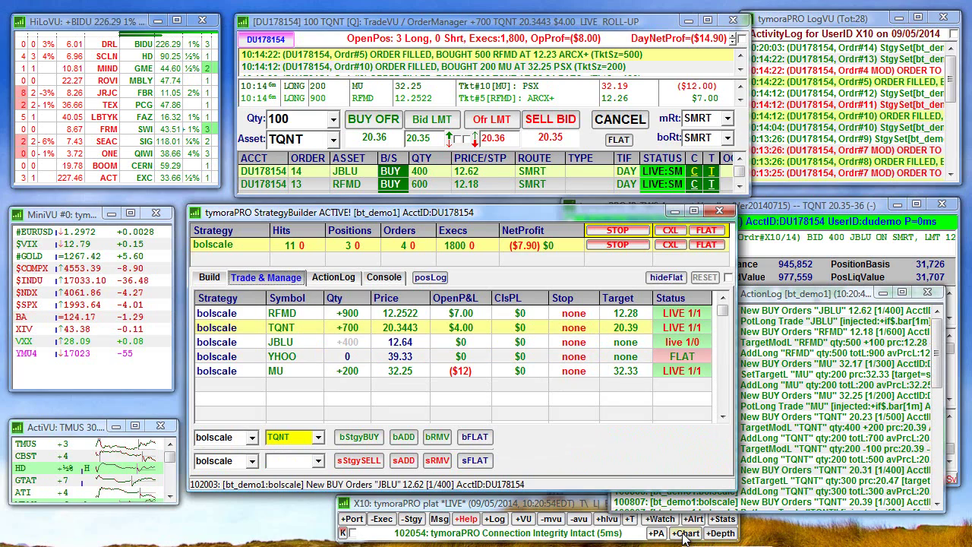
- Open RFMD's ChartVU chart and check the ActionLog ExtAdjTargetL entry moving RFMD's sell target to 12.29
{"action": "double_click", "coordinate": [496, 286]}
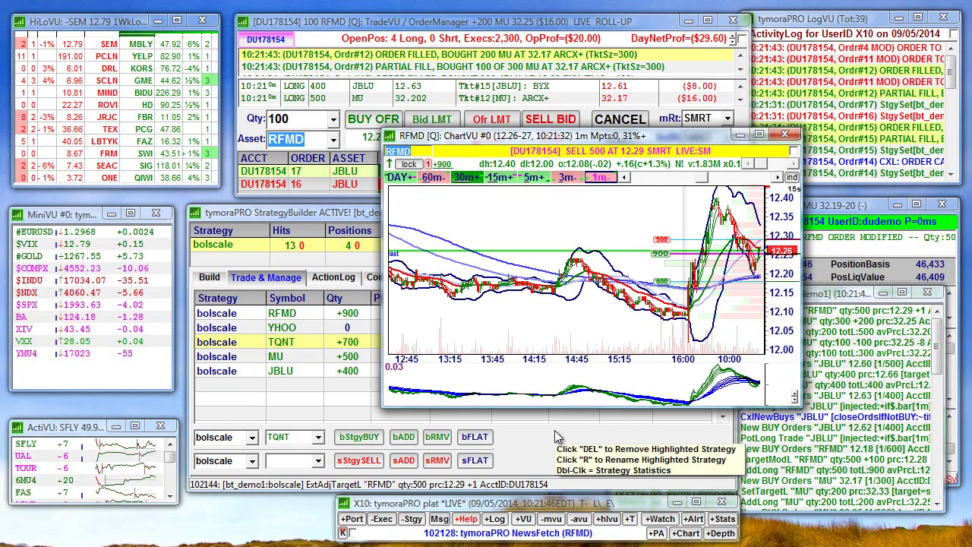
{"action": "left_click", "coordinate": [335, 277]}
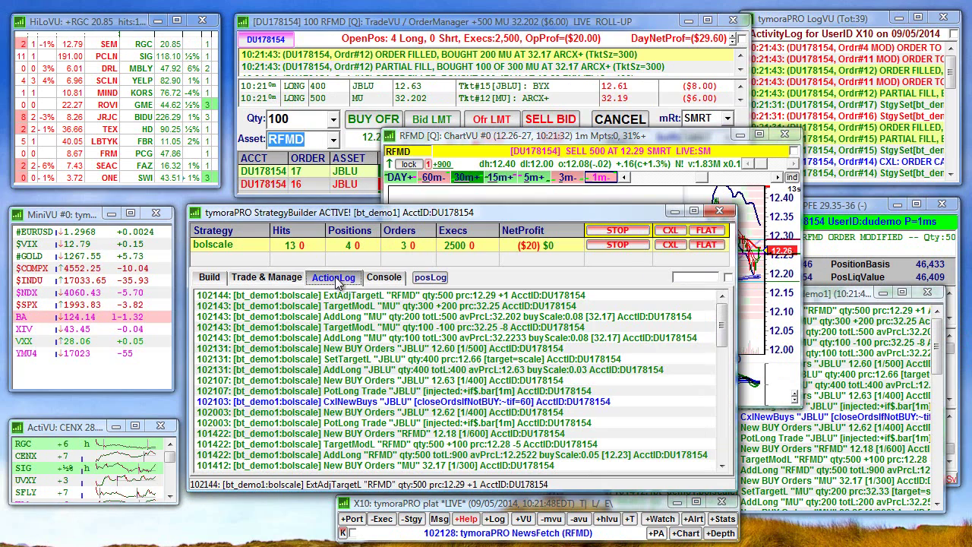
{"action": "left_click", "coordinate": [358, 298]}
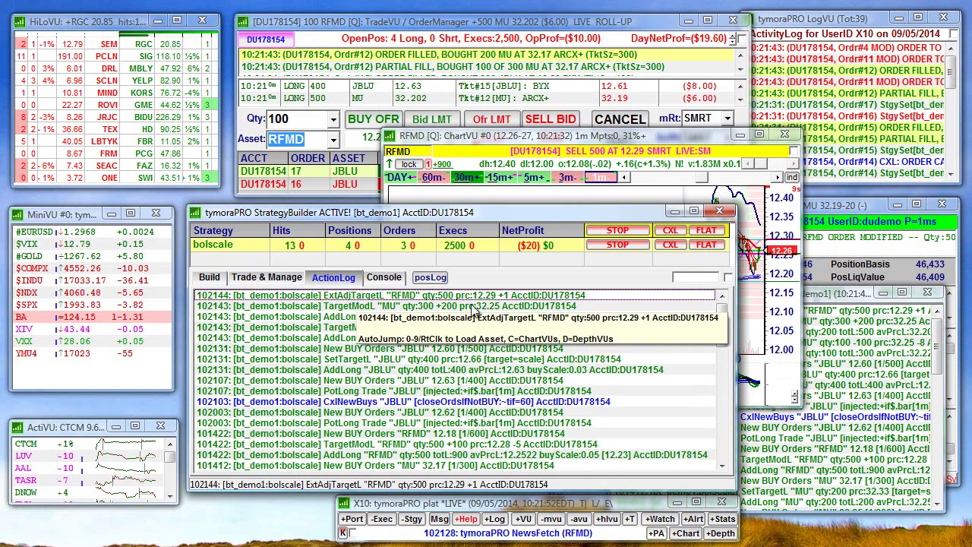
{"action": "key", "text": "c"}
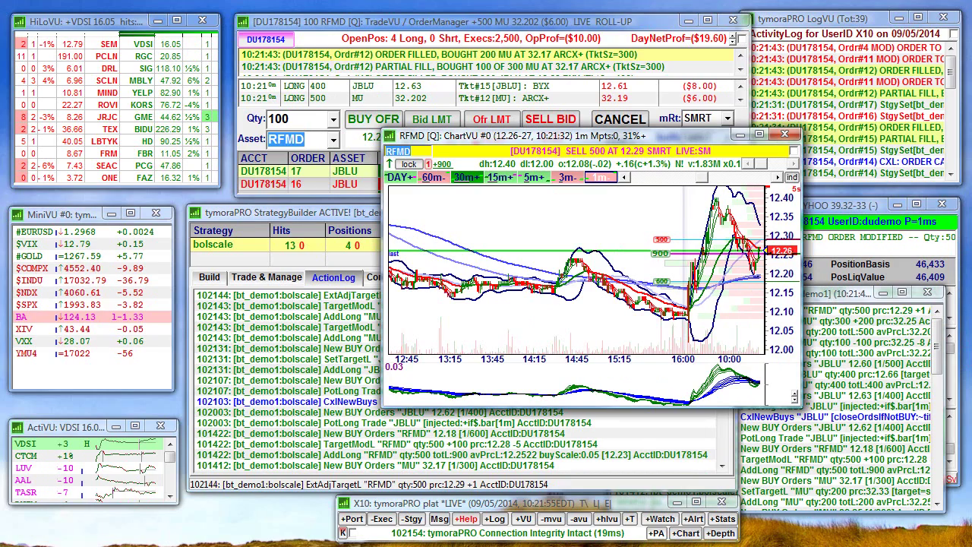
- In TWS, confirm RFMD's 500-share sell order now has a 12.29 limit price
{"action": "key", "text": "alt+Tab"}
{"action": "left_click_drag", "start_coordinate": [567, 226], "coordinate": [568, 101]}
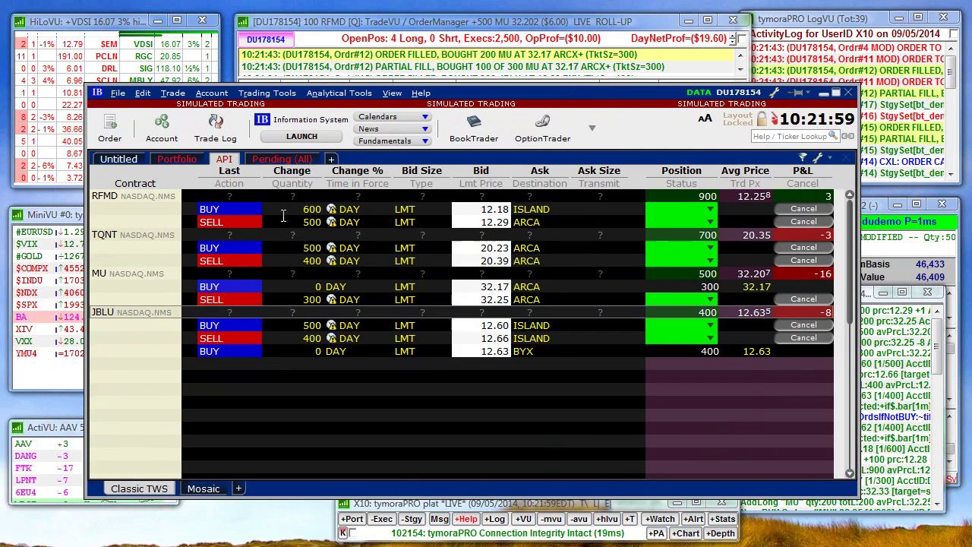
{"action": "left_click", "coordinate": [508, 226]}
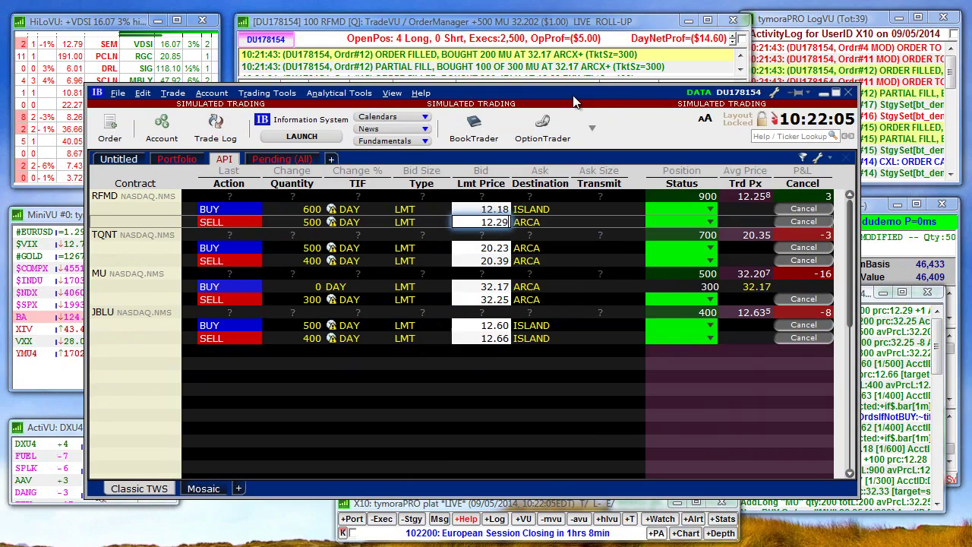
- In the StrategyBuilder Console, evaluate $bid,rfmd (12.25) and run help to list the commands
{"action": "left_click_drag", "start_coordinate": [573, 101], "coordinate": [343, 544]}
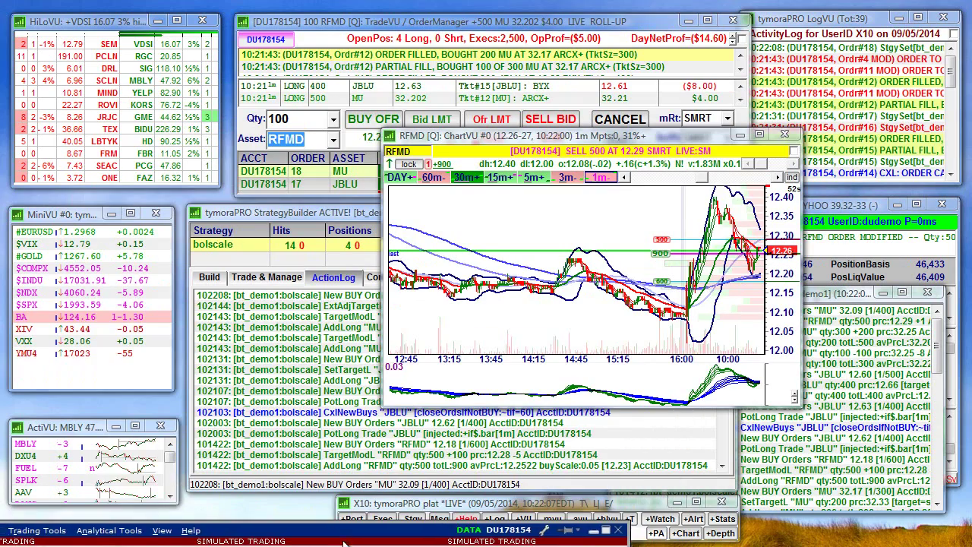
{"action": "left_click", "coordinate": [267, 277]}
{"action": "left_click", "coordinate": [383, 277]}
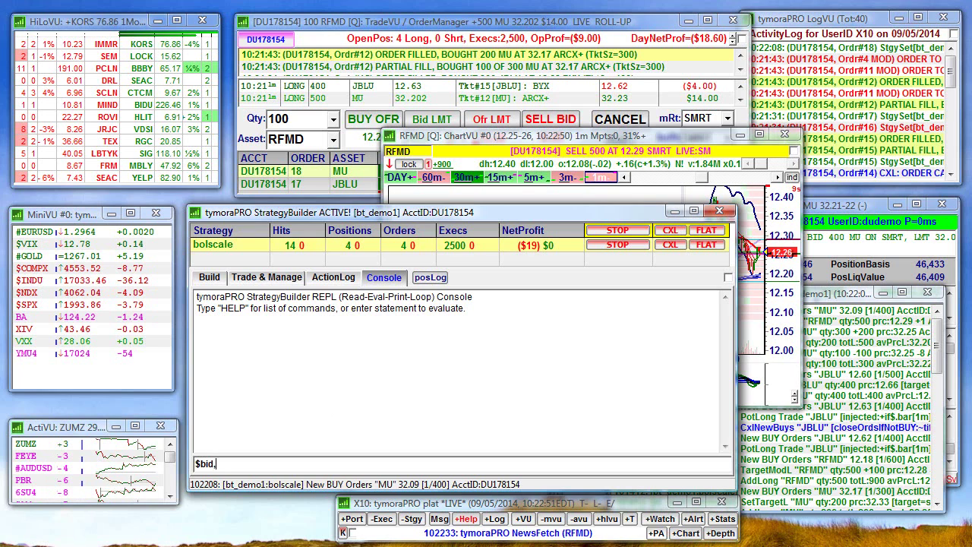
{"action": "key", "text": "Return"}
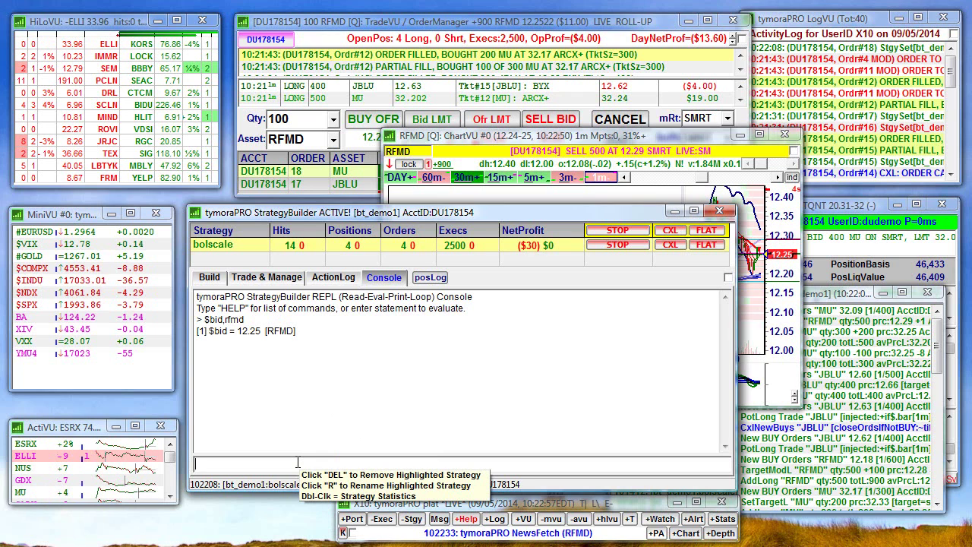
{"action": "type", "text": "help"}
{"action": "key", "text": "Return"}
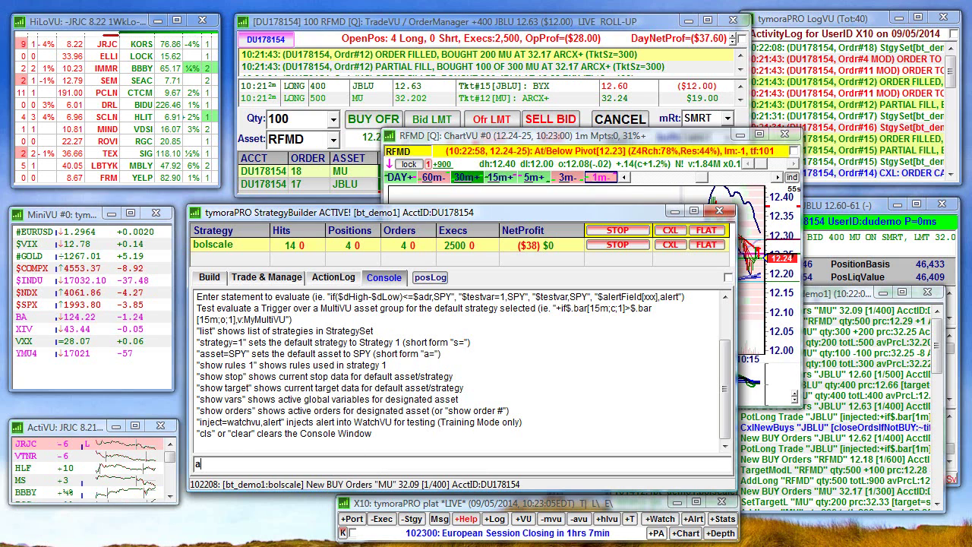
- Set RFMD as the Console's default asset with a=rfmd and run show targets
{"action": "type", "text": "=r"}
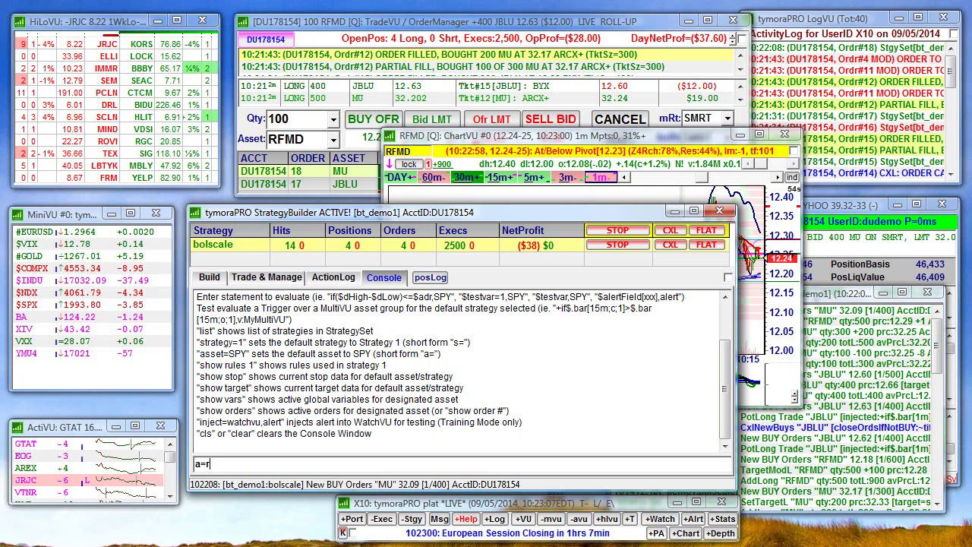
{"action": "type", "text": "fmd"}
{"action": "key", "text": "Return"}
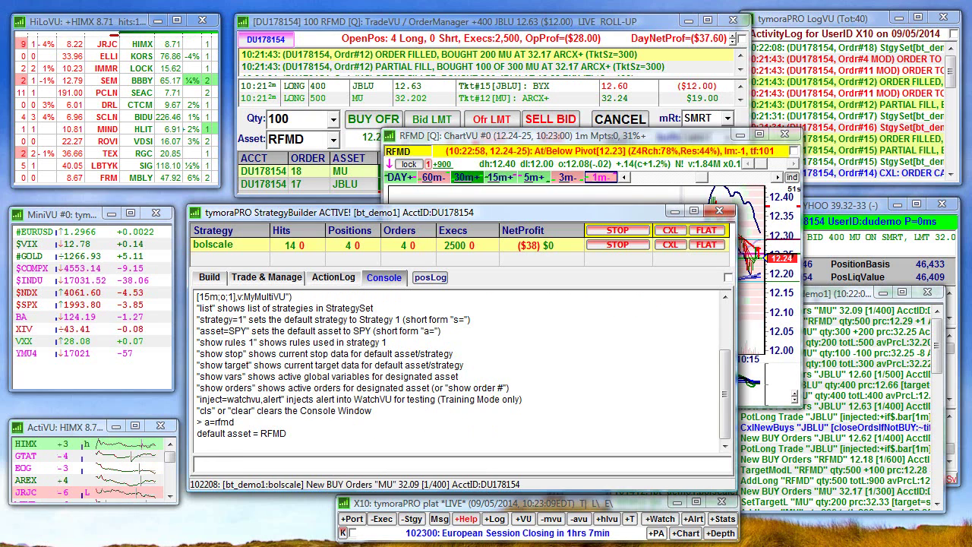
{"action": "type", "text": "show"}
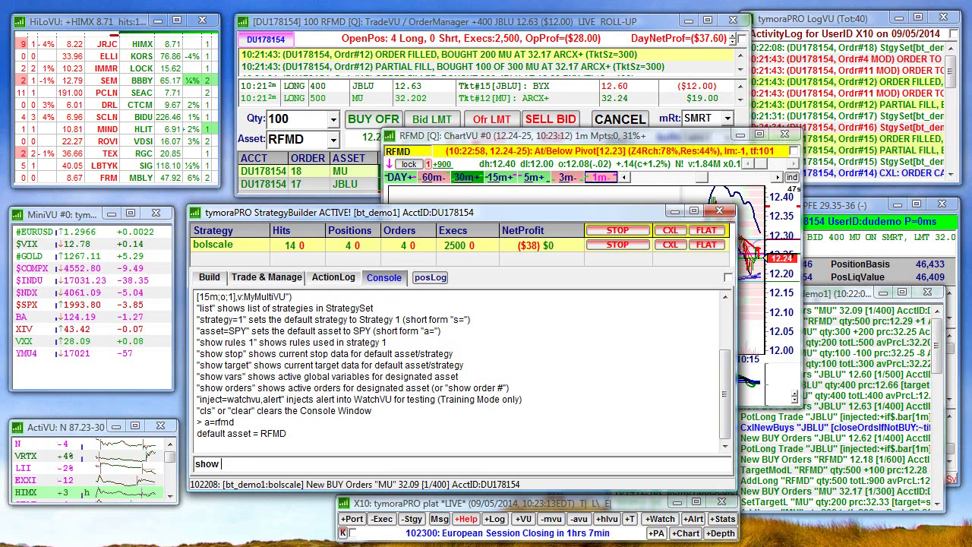
{"action": "type", "text": " tar"}
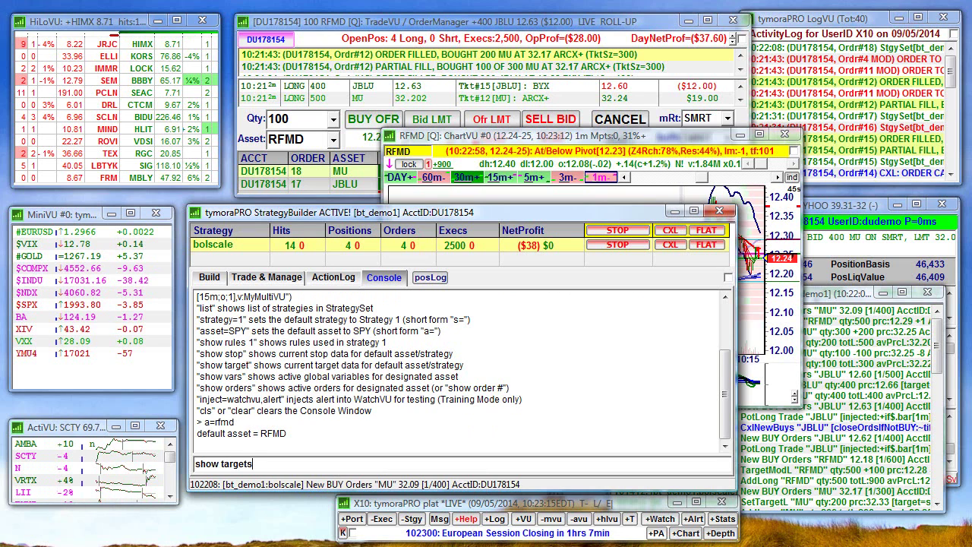
{"action": "type", "text": "gets"}
{"action": "key", "text": "Return"}
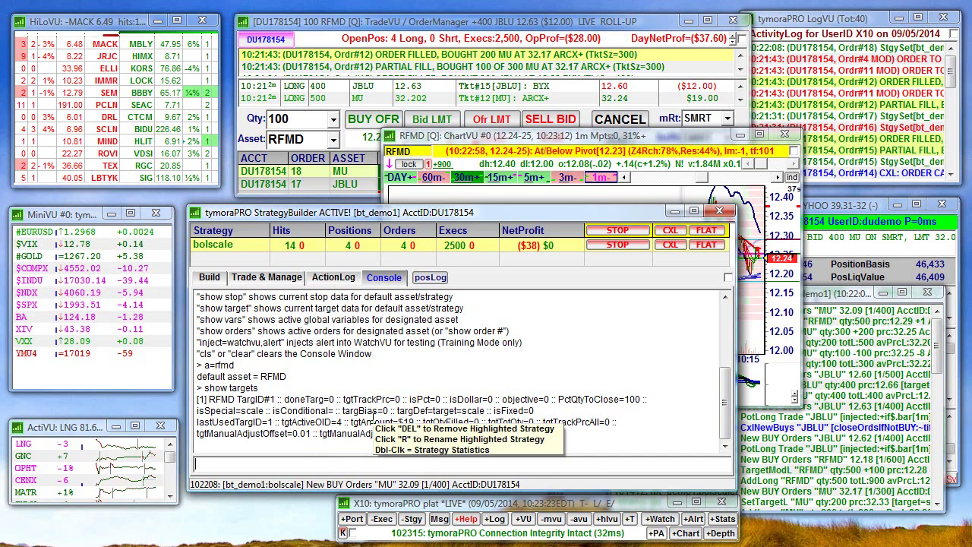
- Run show vars and briefly highlight the remote global bolband variable lines
{"action": "type", "text": "show "}
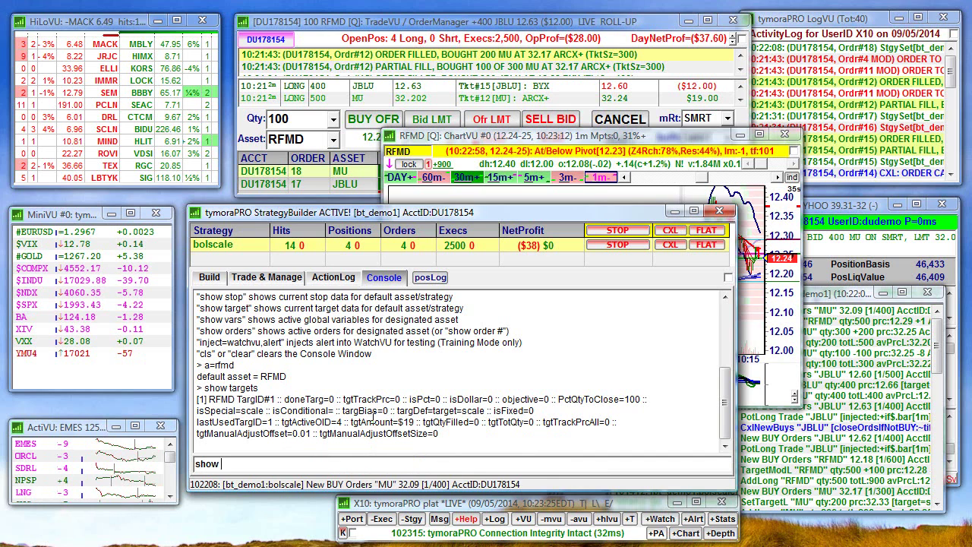
{"action": "type", "text": "vars"}
{"action": "key", "text": "Return"}
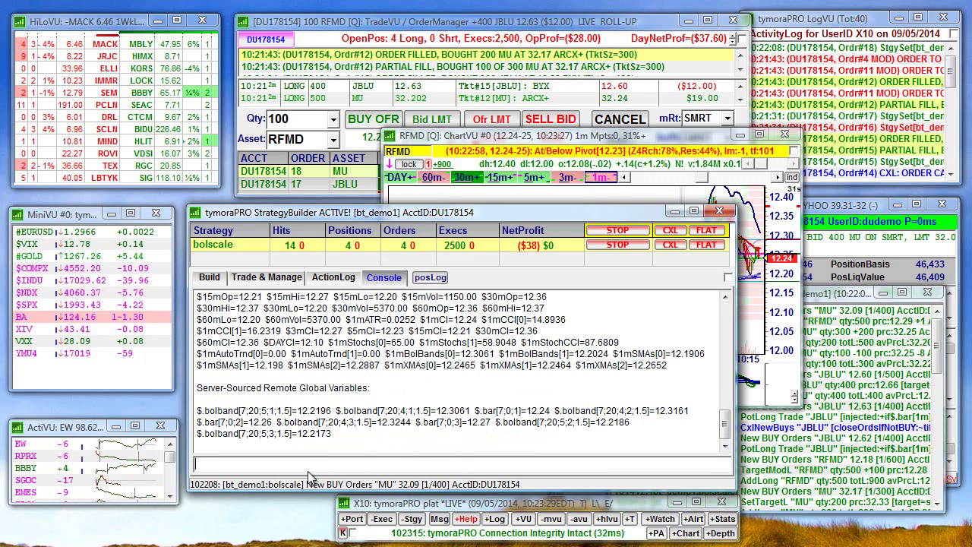
{"action": "left_click_drag", "start_coordinate": [196, 410], "coordinate": [420, 461]}
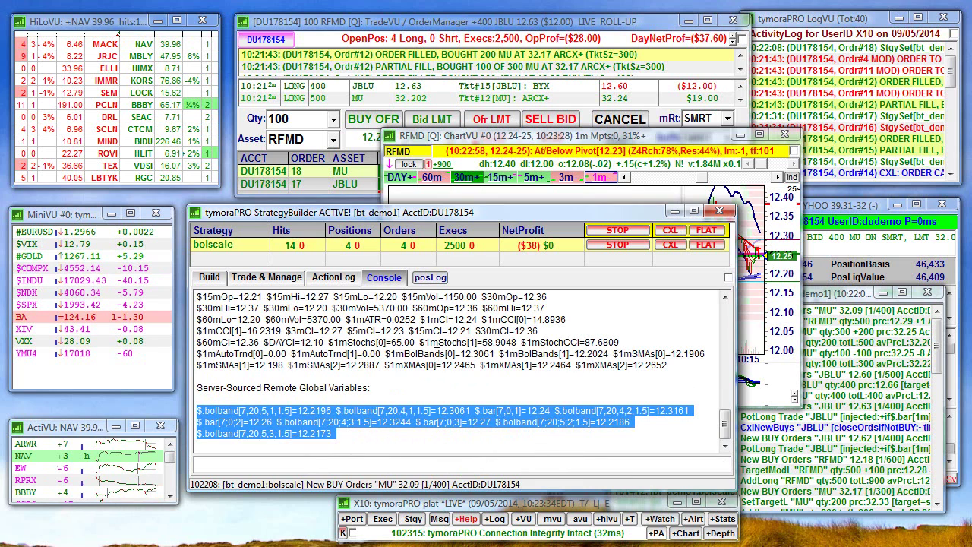
{"action": "left_click", "coordinate": [391, 411]}
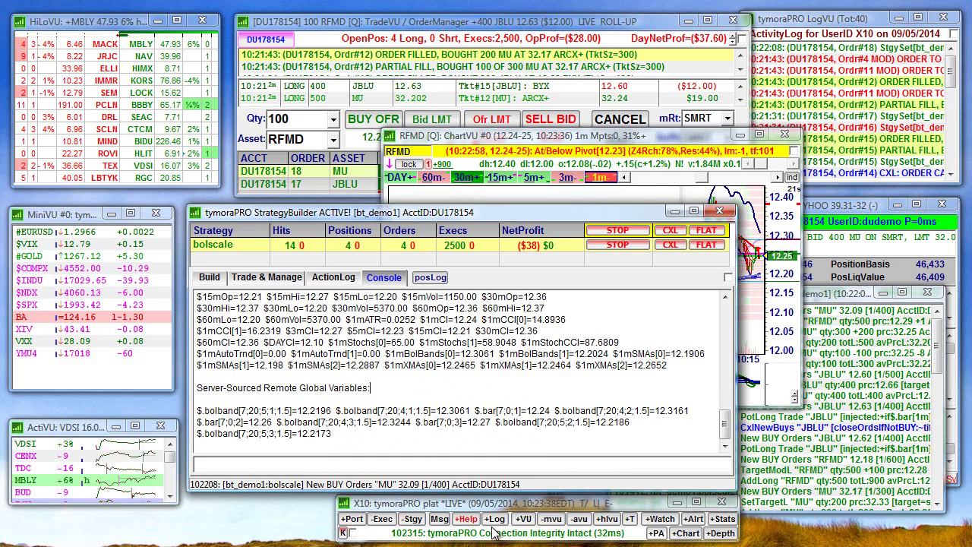
- Open and close the MeanRev MultiVU, then view bolscale's Trade & Manage table for MU, YHOO, RFMD, TQNT and JBLU
{"action": "left_click", "coordinate": [543, 523]}
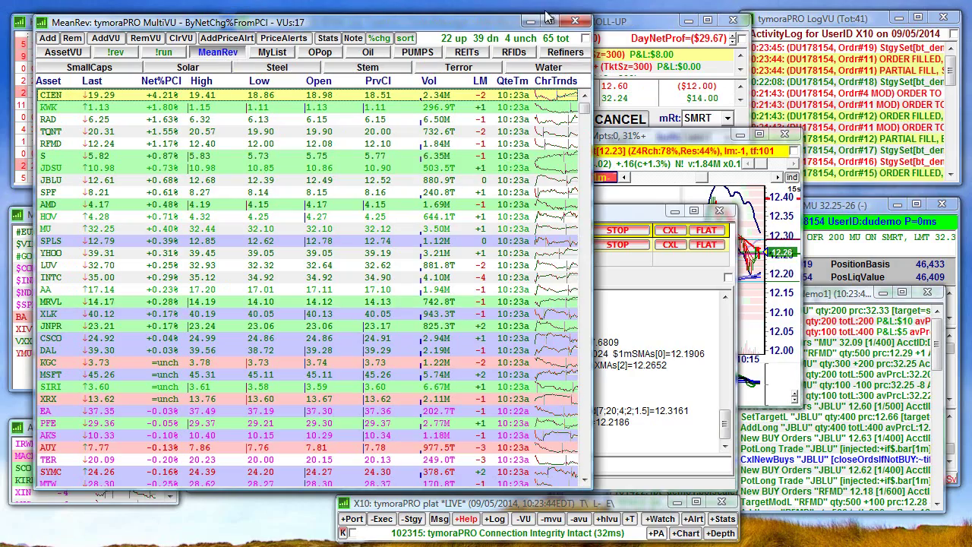
{"action": "left_click", "coordinate": [574, 21]}
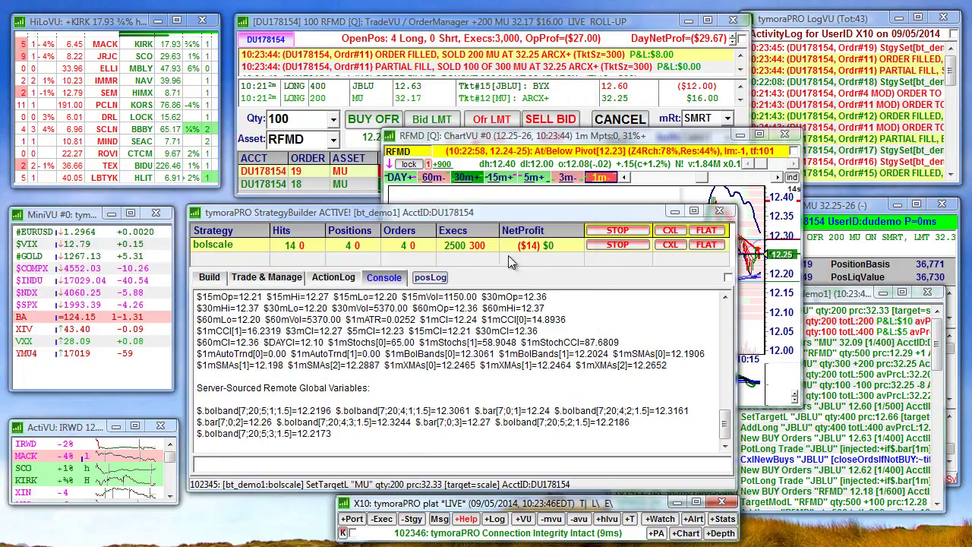
{"action": "left_click", "coordinate": [278, 278]}
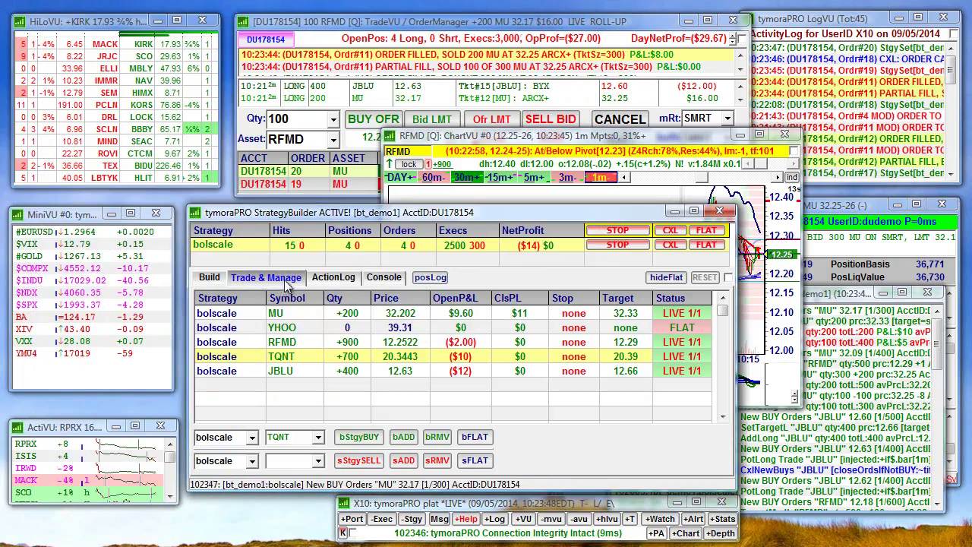
{"action": "left_click", "coordinate": [403, 439]}
- In TWS's Trade Log, inspect the partial fills of the SLD MU sale
{"action": "key", "text": "alt+Tab"}
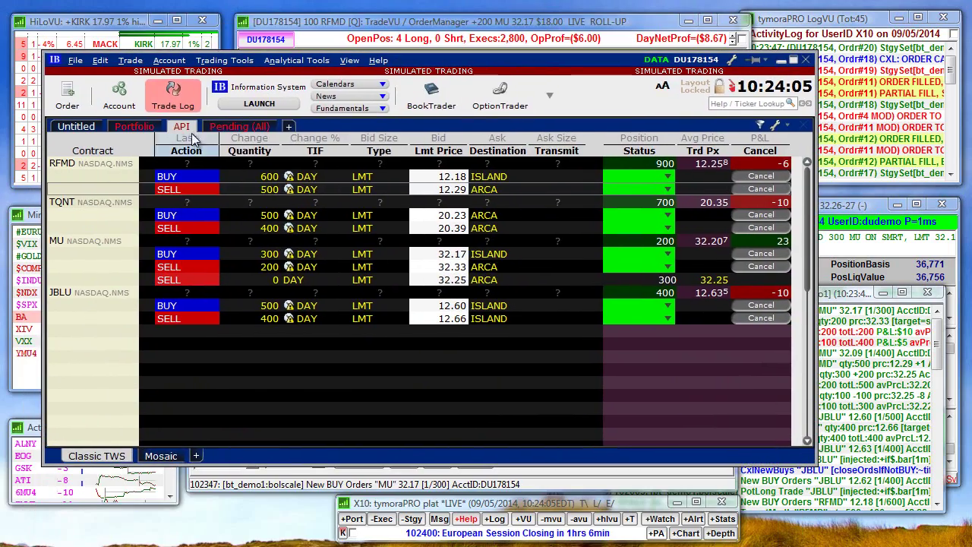
{"action": "left_click", "coordinate": [172, 95]}
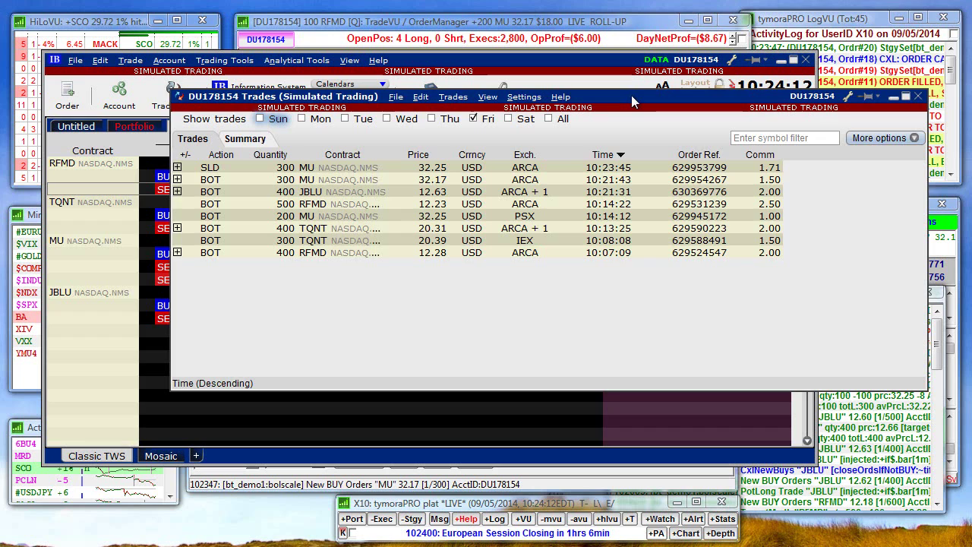
{"action": "left_click_drag", "start_coordinate": [631, 96], "coordinate": [590, 157]}
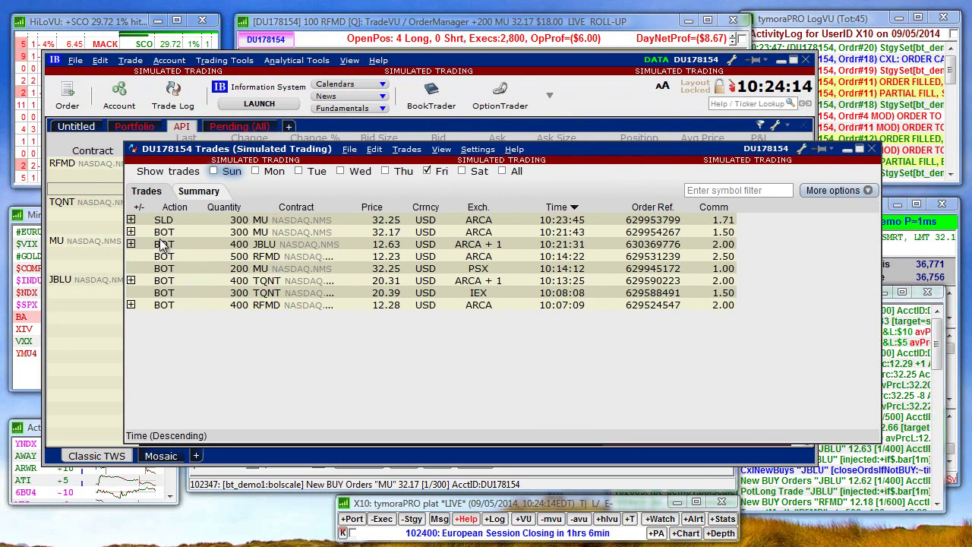
{"action": "left_click", "coordinate": [131, 219]}
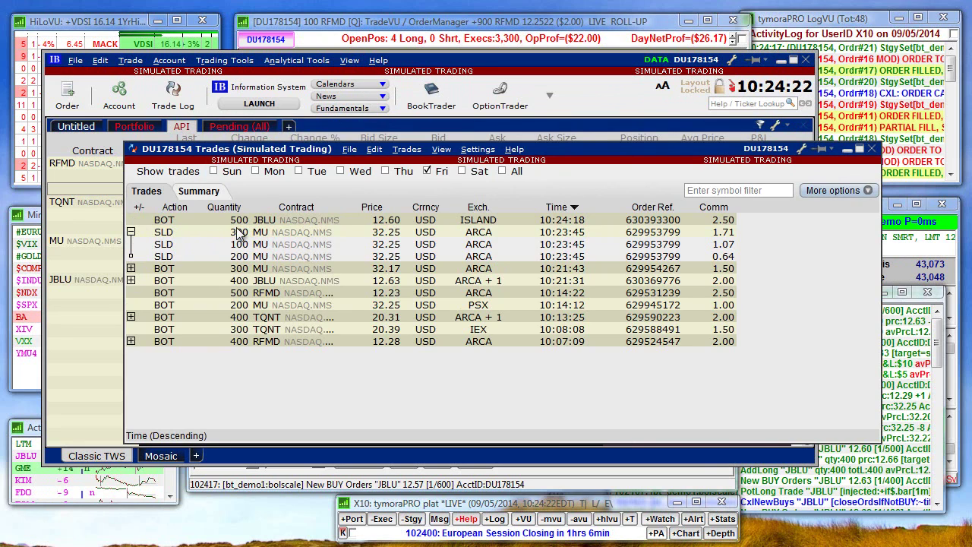
{"action": "left_click", "coordinate": [873, 151]}
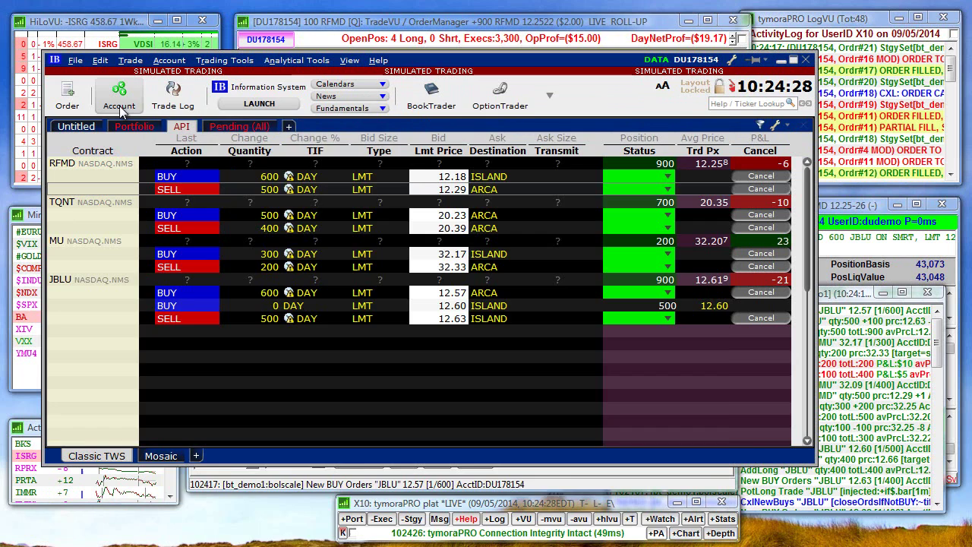
- Review the TWS Account balances window, then close it
{"action": "left_click", "coordinate": [119, 105]}
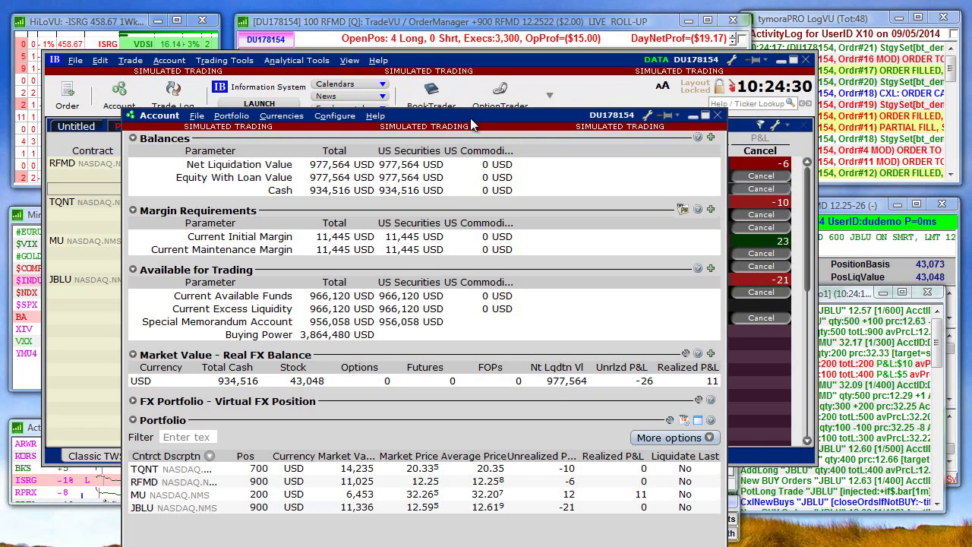
{"action": "left_click_drag", "start_coordinate": [470, 118], "coordinate": [498, 44]}
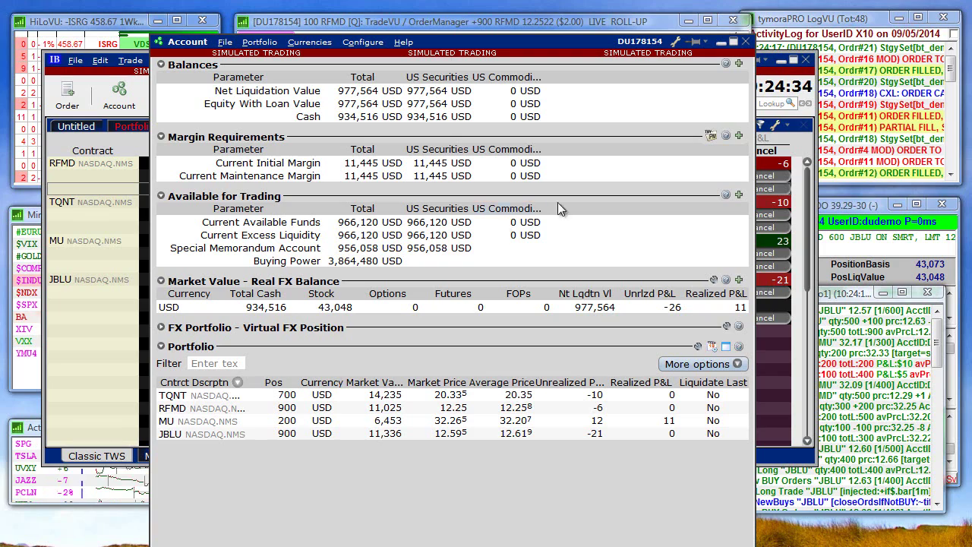
{"action": "left_click", "coordinate": [745, 45]}
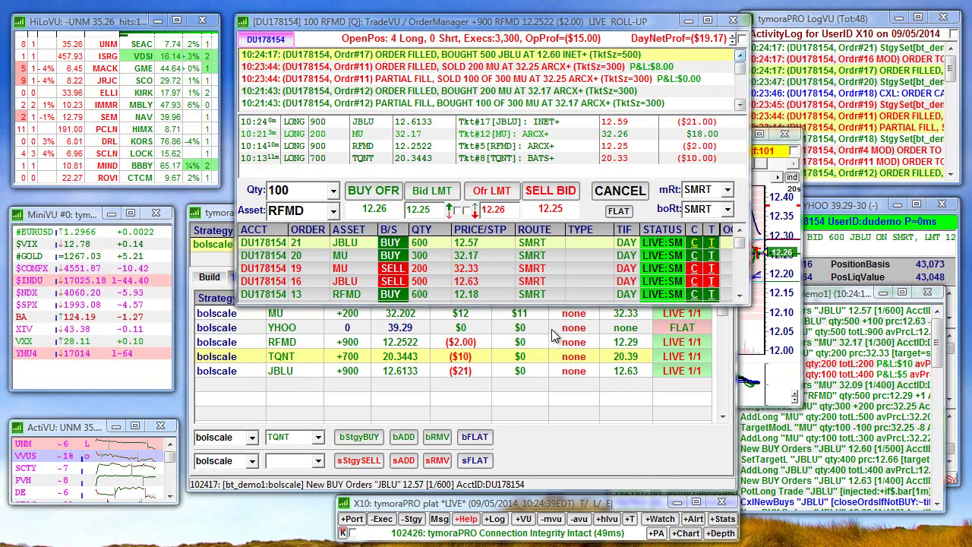
- Shrink the TradeVU/OrderManager to reveal strategy positions and bring RFMD's ChartVU forward
{"action": "left_click_drag", "start_coordinate": [559, 304], "coordinate": [566, 198]}
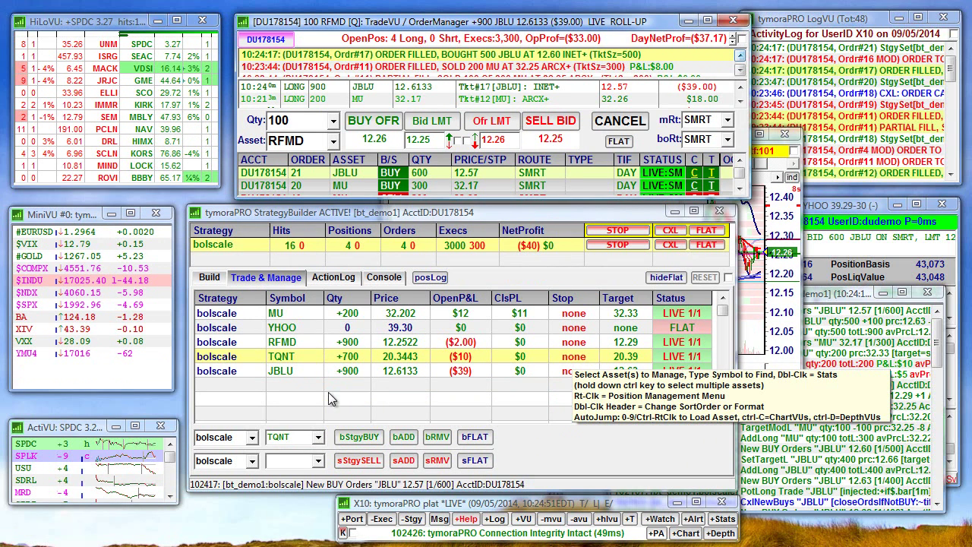
{"action": "left_click", "coordinate": [765, 298]}
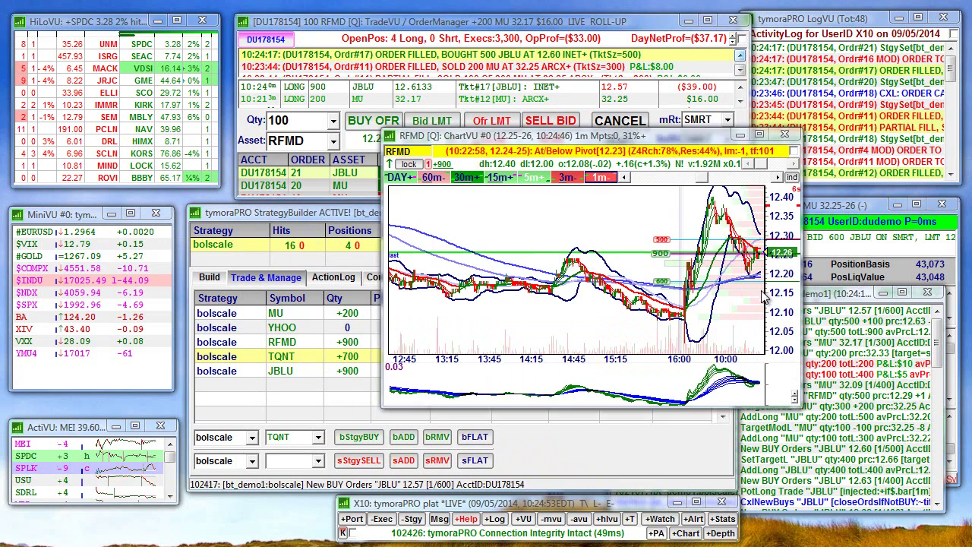
- Buy 100 RFMD at the 12.26 offer and add them to bolscale, making 1000 shares
{"action": "left_click", "coordinate": [376, 191]}
{"action": "left_click", "coordinate": [569, 353]}
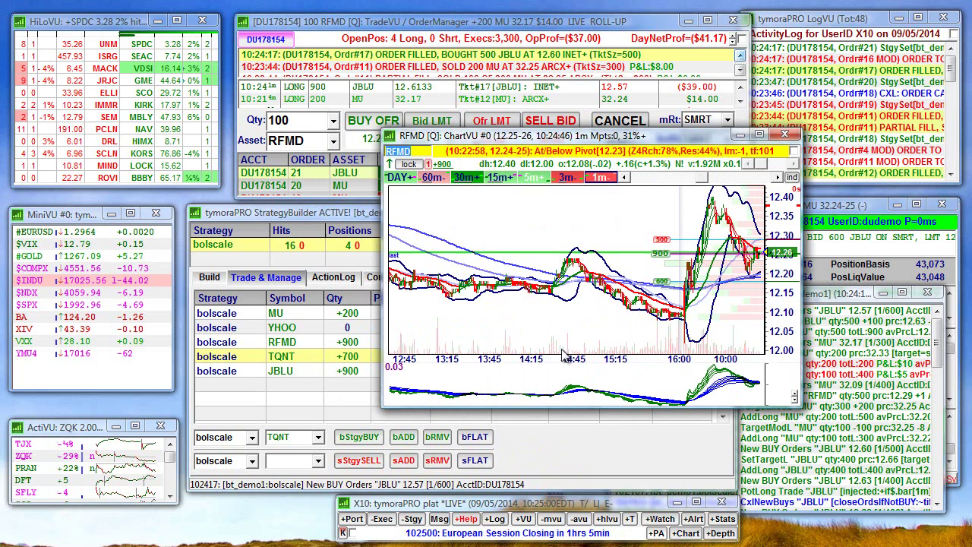
{"action": "left_click", "coordinate": [370, 129]}
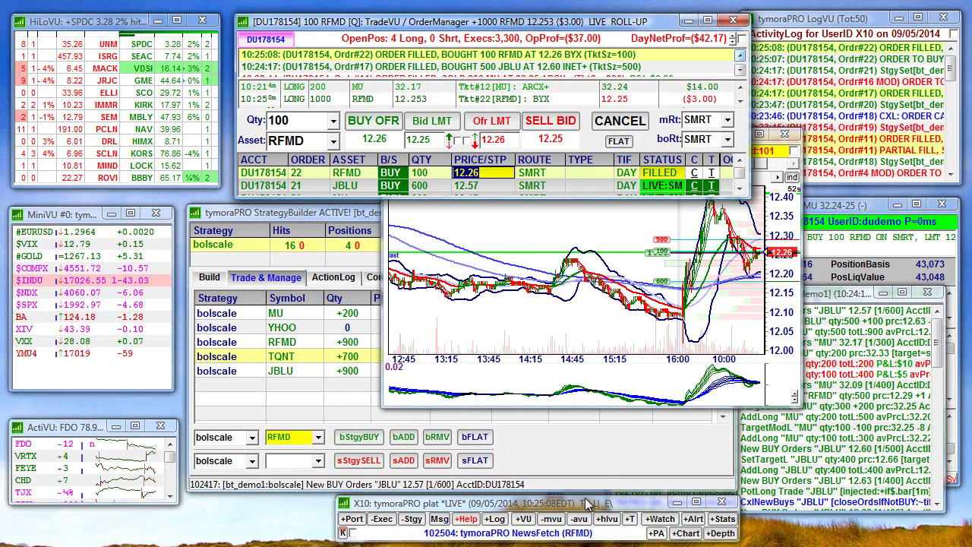
{"action": "left_click", "coordinate": [402, 437]}
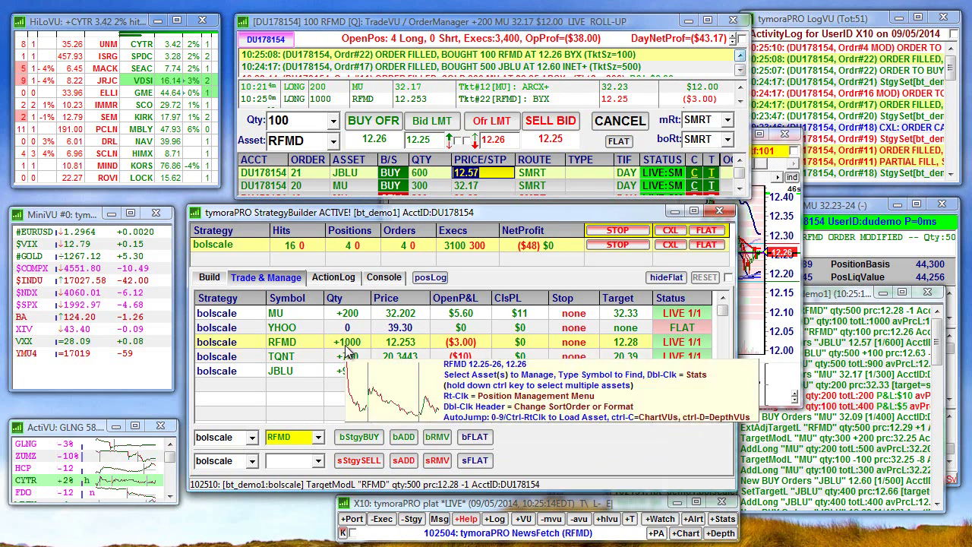
{"action": "left_click", "coordinate": [338, 277]}
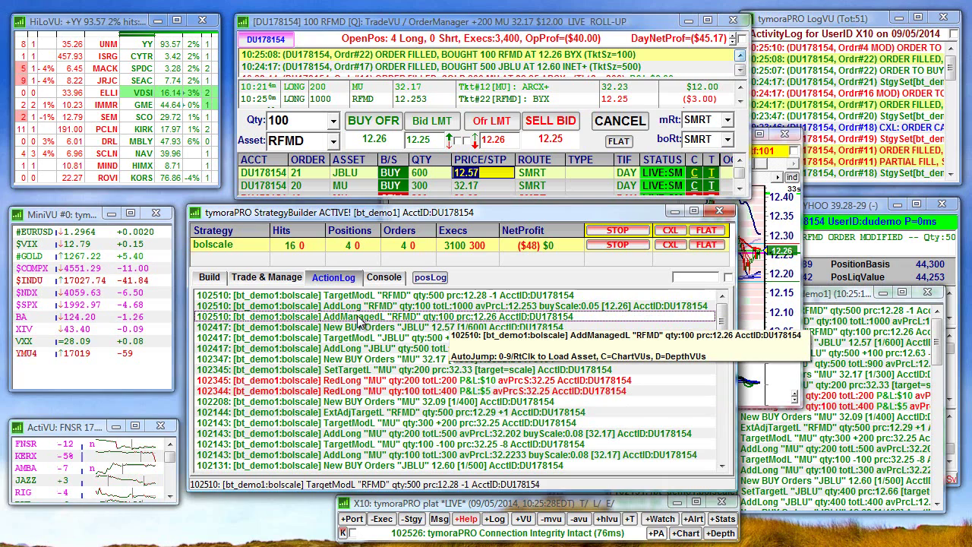
- Switch StrategyBuilder from the ActionLog to bolscale's Trade & Manage positions table
{"action": "left_click", "coordinate": [811, 315]}
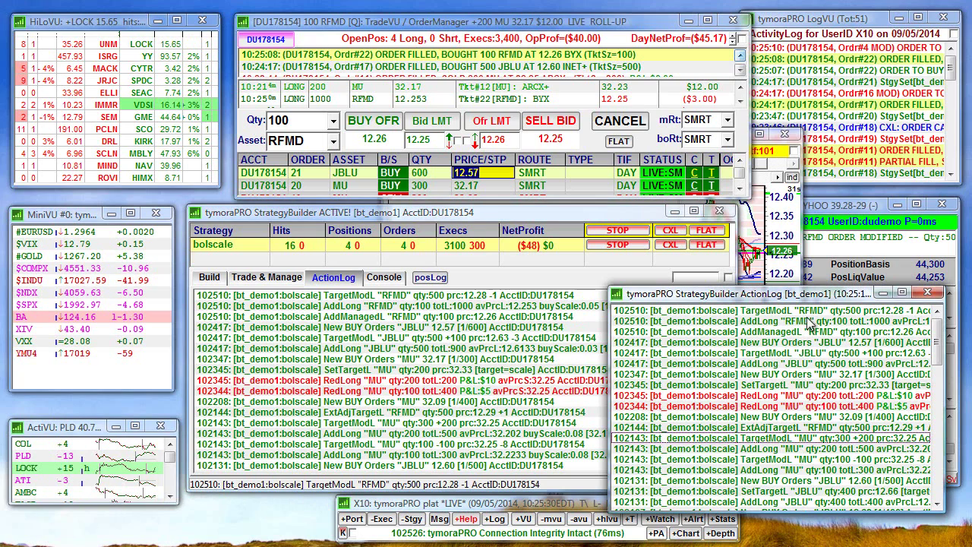
{"action": "left_click", "coordinate": [453, 338]}
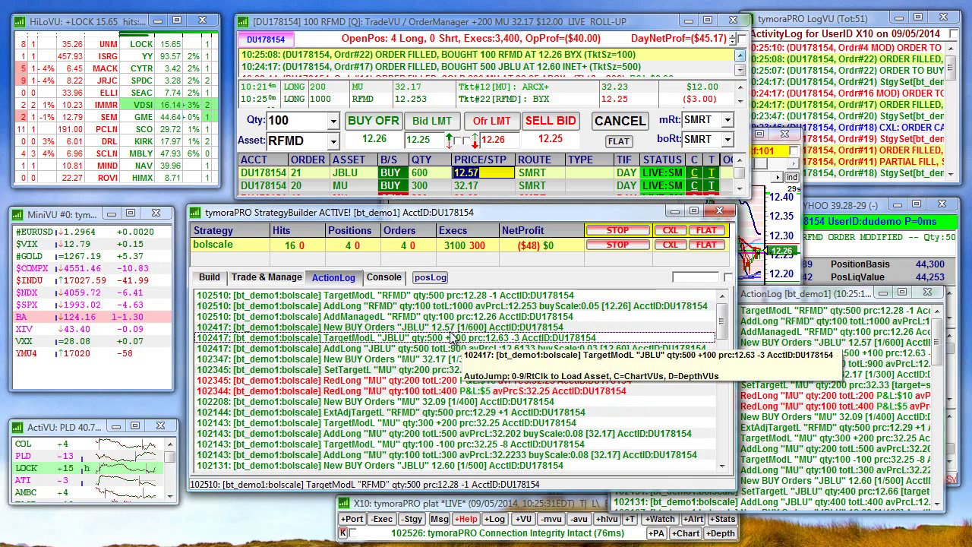
{"action": "left_click", "coordinate": [275, 278]}
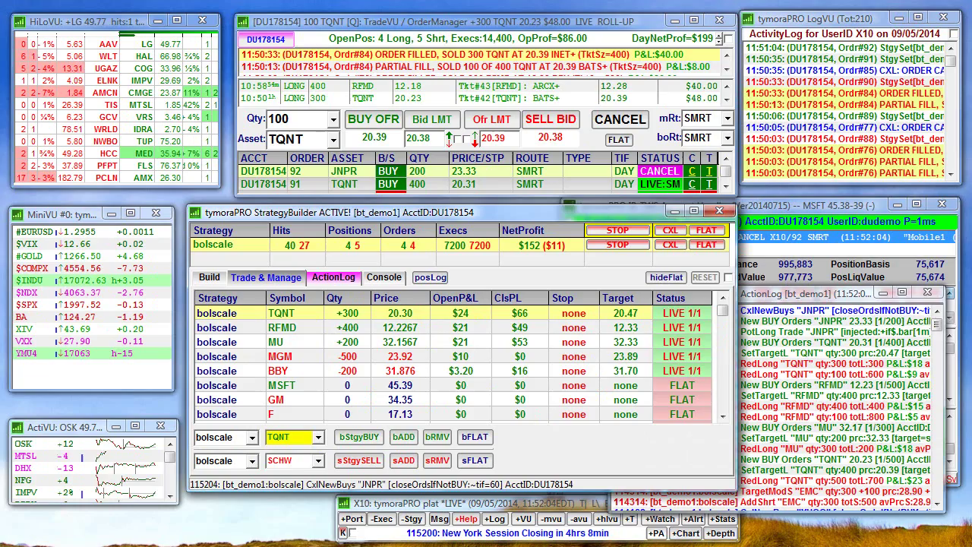
{"action": "left_click_drag", "start_coordinate": [287, 515], "coordinate": [583, 71]}
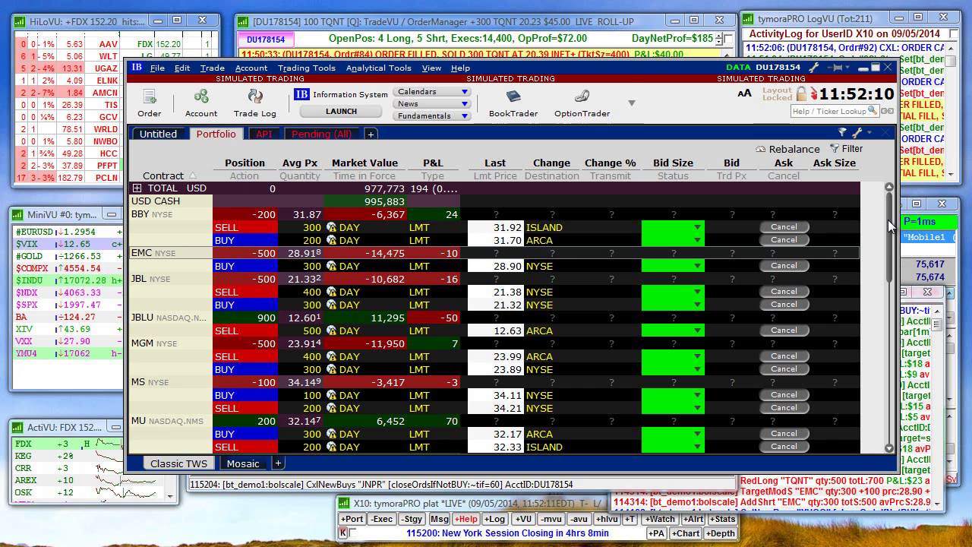
{"action": "left_click", "coordinate": [261, 134]}
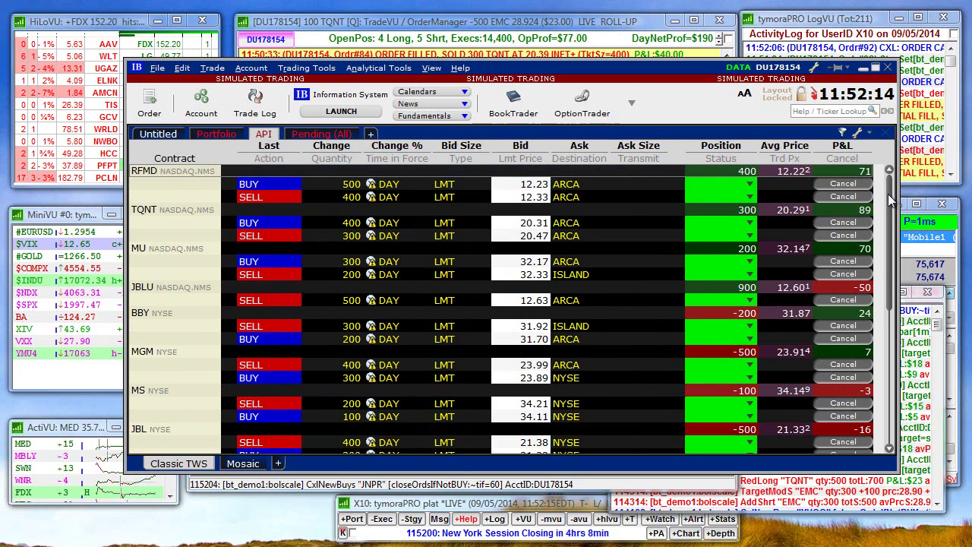
{"action": "left_click_drag", "start_coordinate": [888, 193], "coordinate": [856, 159]}
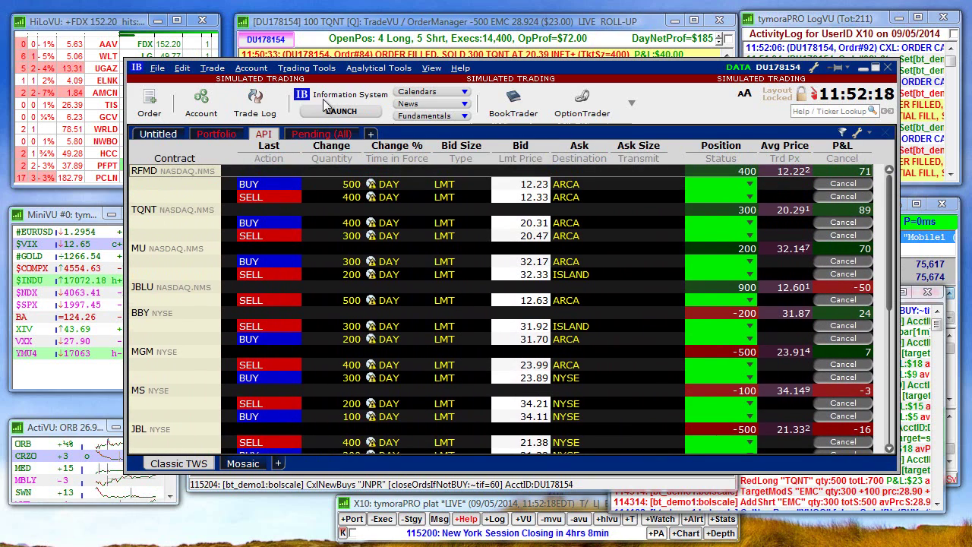
{"action": "left_click", "coordinate": [216, 135]}
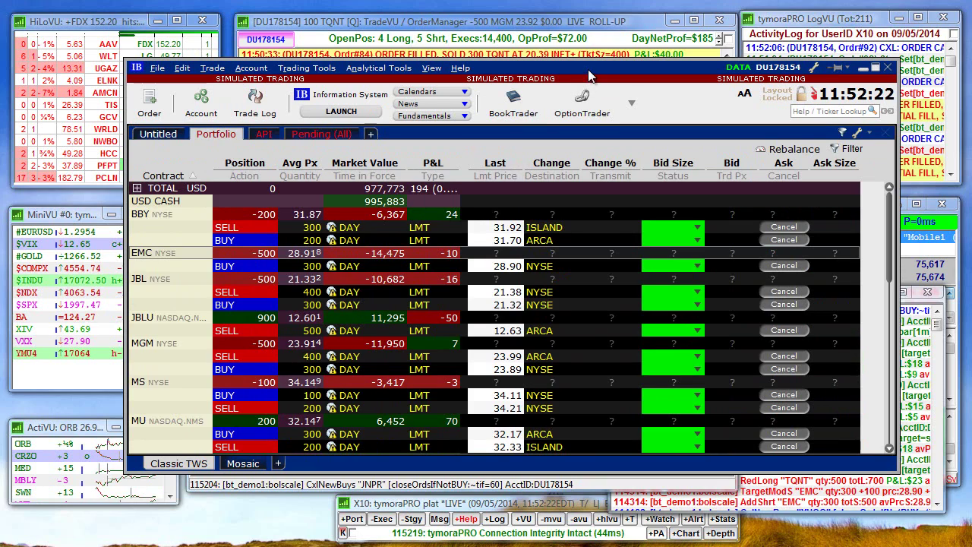
{"action": "left_click", "coordinate": [863, 68]}
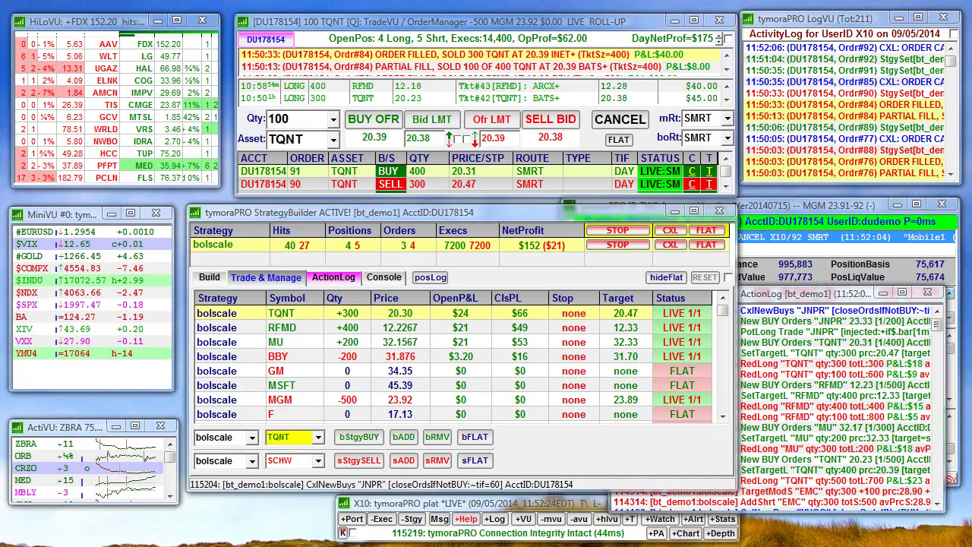
- Halve the MU position to 100 shares with Flat50%
{"action": "left_click", "coordinate": [362, 341]}
{"action": "right_click", "coordinate": [362, 342]}
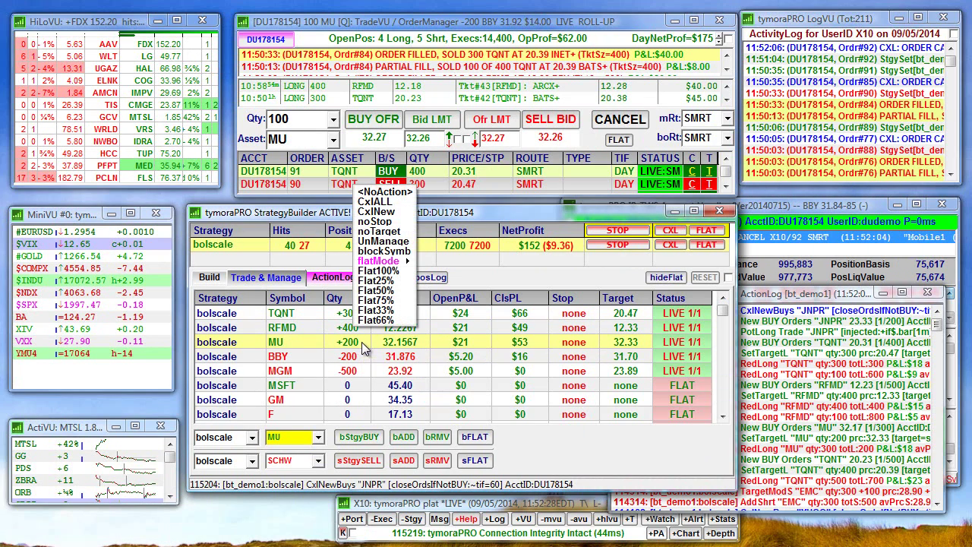
{"action": "left_click", "coordinate": [386, 291]}
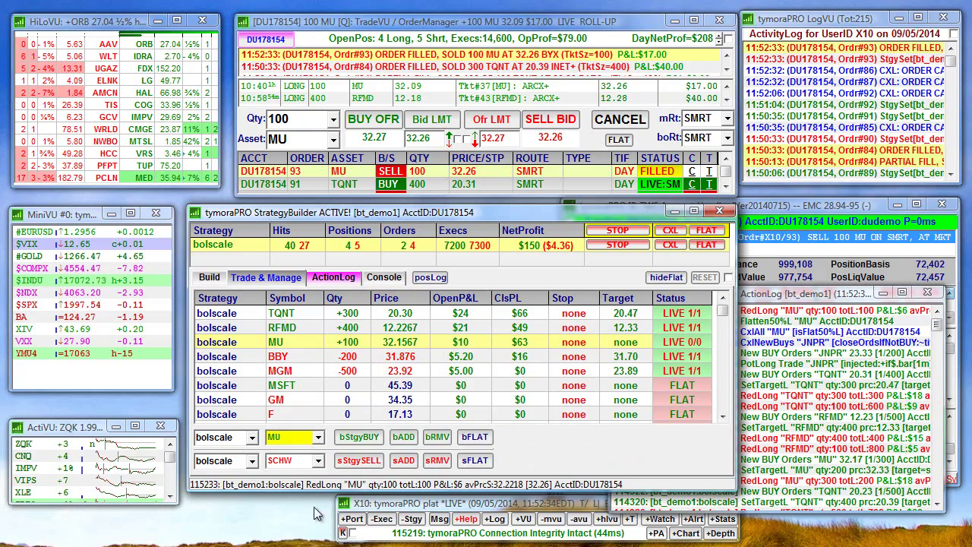
- Flatten every bolscale position with the top-row FLAT Flat100% option
{"action": "left_click", "coordinate": [841, 230]}
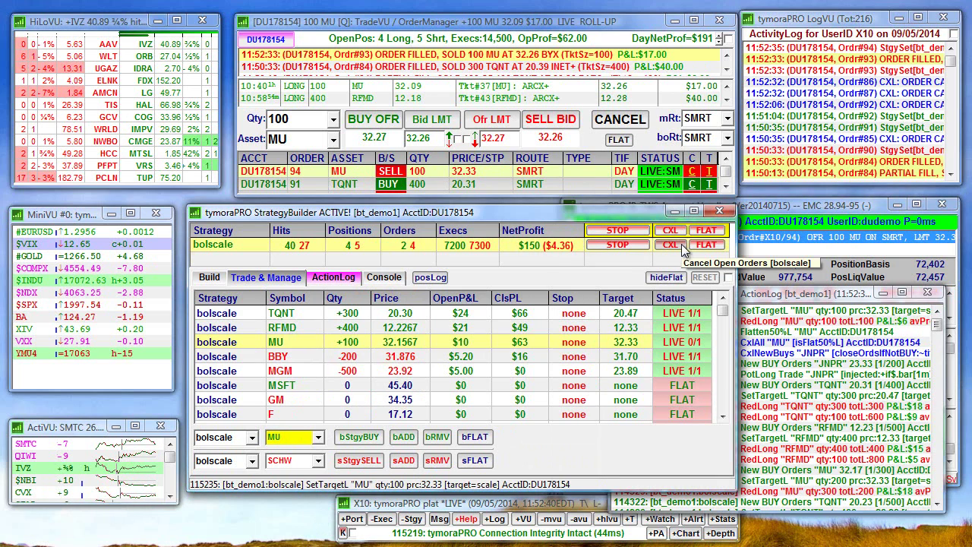
{"action": "left_click", "coordinate": [707, 231]}
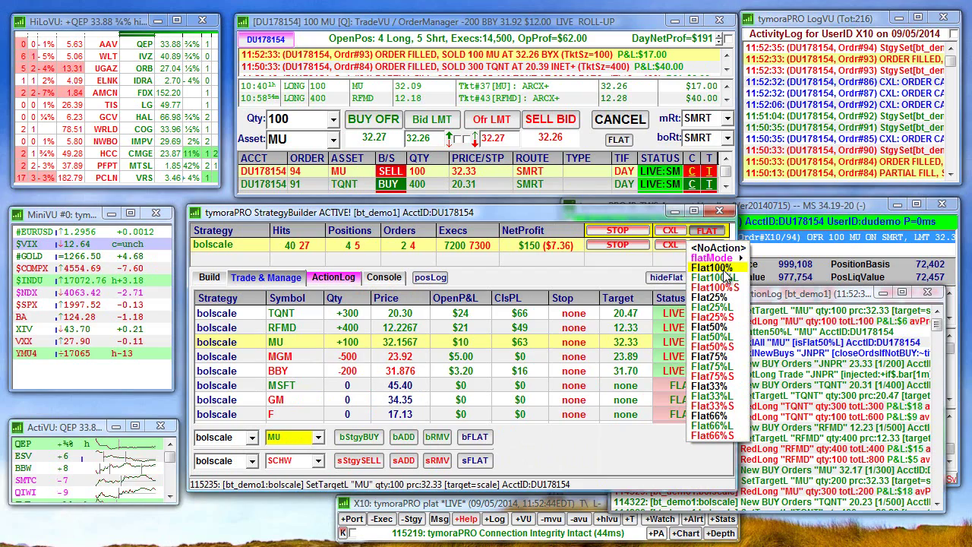
{"action": "left_click", "coordinate": [724, 272]}
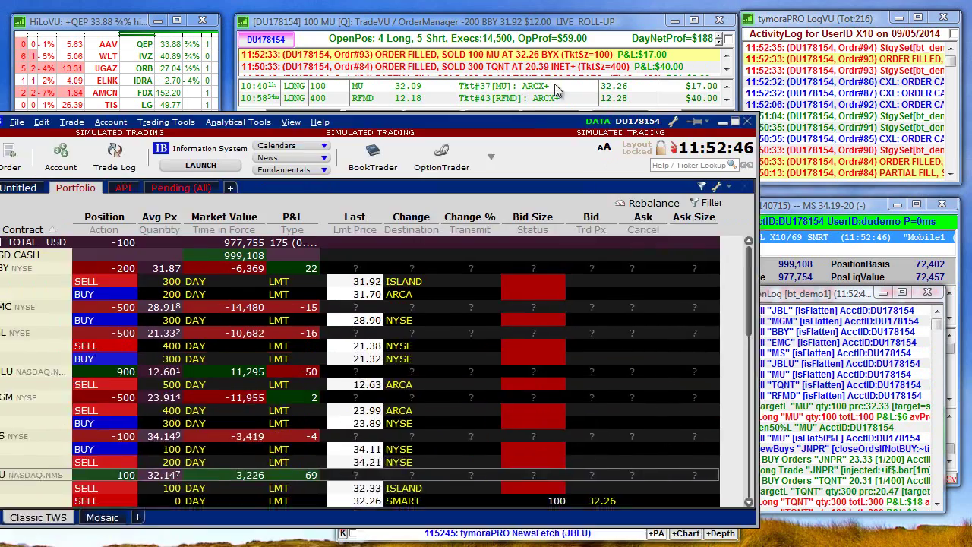
- Confirm every TWS portfolio position is zero after reviewing API orders, then move TWS off-screen
{"action": "left_click_drag", "start_coordinate": [554, 122], "coordinate": [626, 67]}
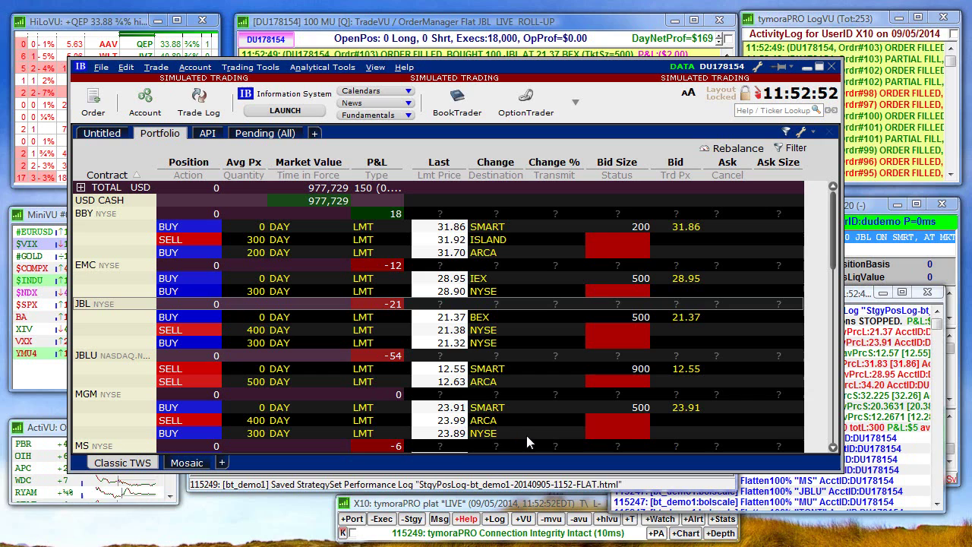
{"action": "left_click", "coordinate": [215, 134]}
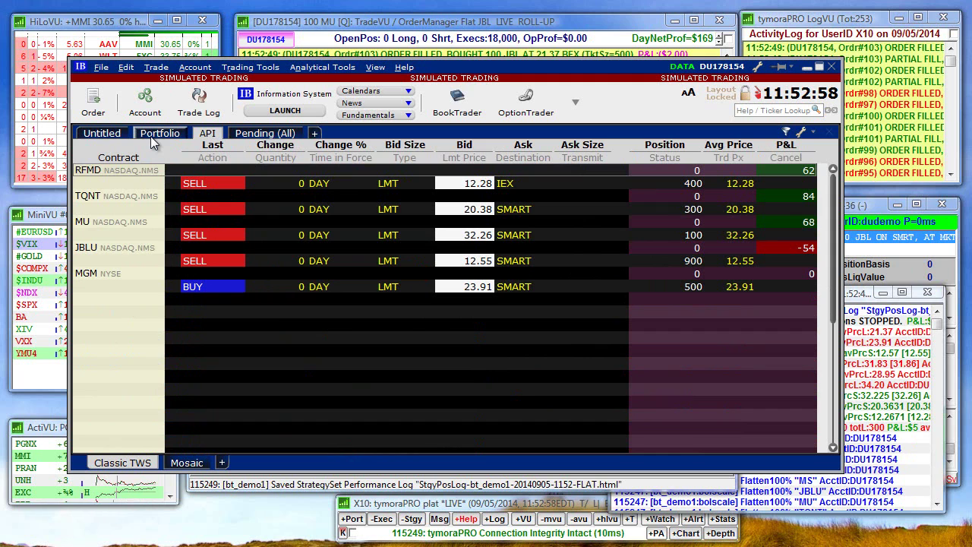
{"action": "left_click", "coordinate": [152, 141]}
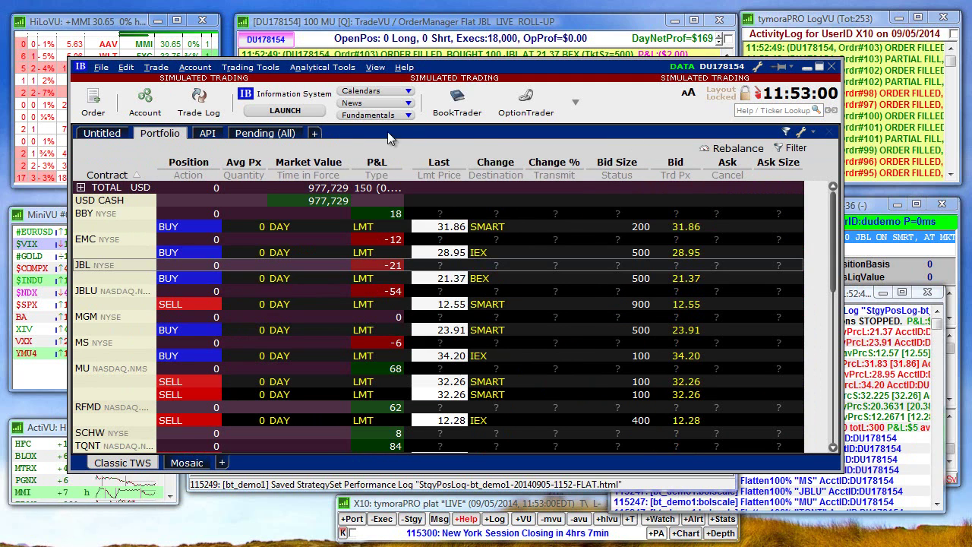
{"action": "left_click_drag", "start_coordinate": [516, 76], "coordinate": [502, 103]}
{"action": "left_click_drag", "start_coordinate": [474, 137], "coordinate": [475, 546]}
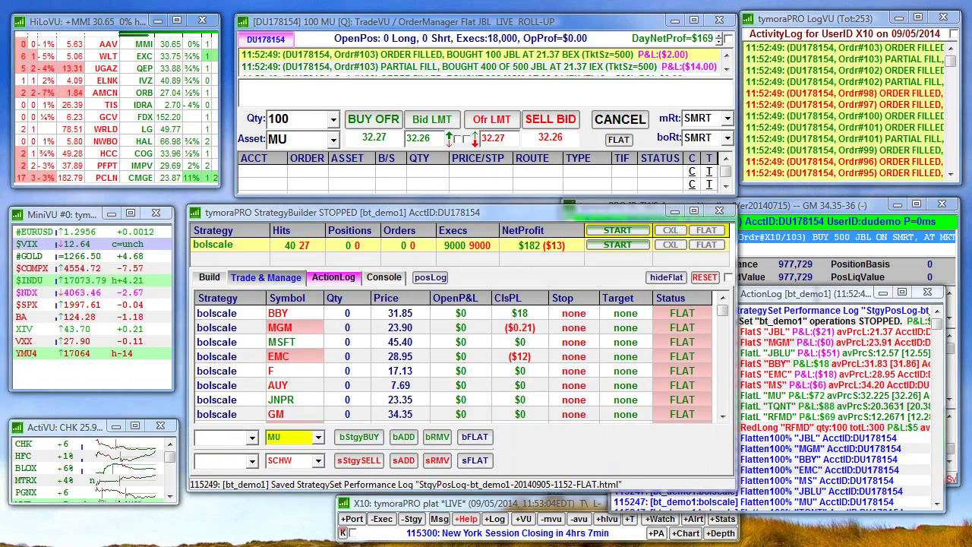
- Review the bolscale stats, highlighting the $169 net profit, then open the posLog performance report
{"action": "left_click", "coordinate": [479, 252]}
{"action": "left_click_drag", "start_coordinate": [437, 266], "coordinate": [535, 107]}
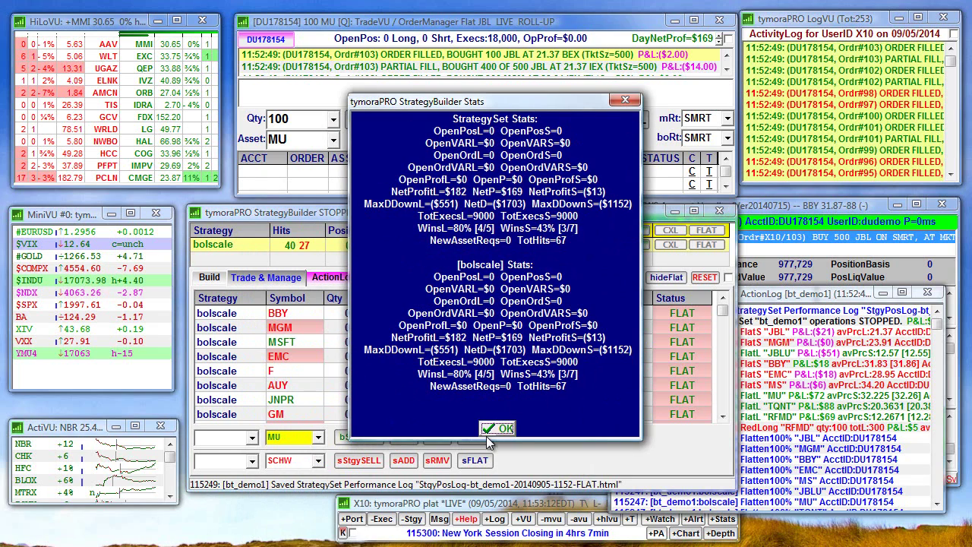
{"action": "left_click_drag", "start_coordinate": [387, 337], "coordinate": [569, 337]}
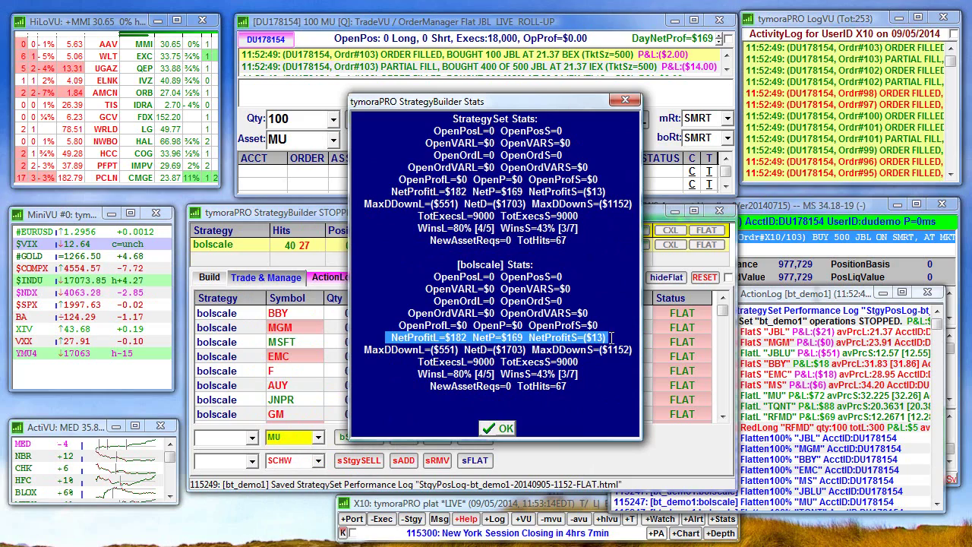
{"action": "left_click", "coordinate": [501, 427]}
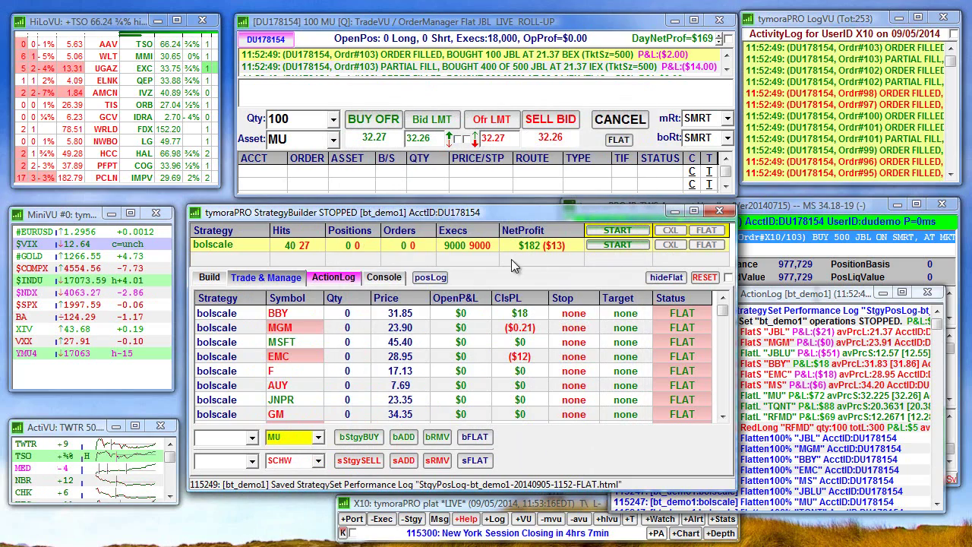
{"action": "left_click", "coordinate": [420, 280]}
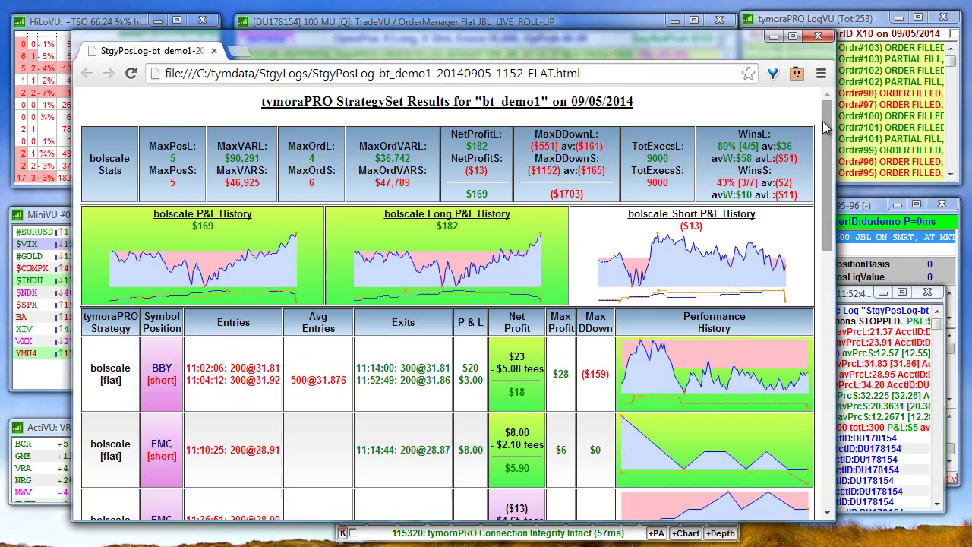
- Sort the per-symbol trades by Net Profit, from TQNT's $88 gain down to JBLU's ($51) loss
{"action": "left_click_drag", "start_coordinate": [828, 125], "coordinate": [841, 201]}
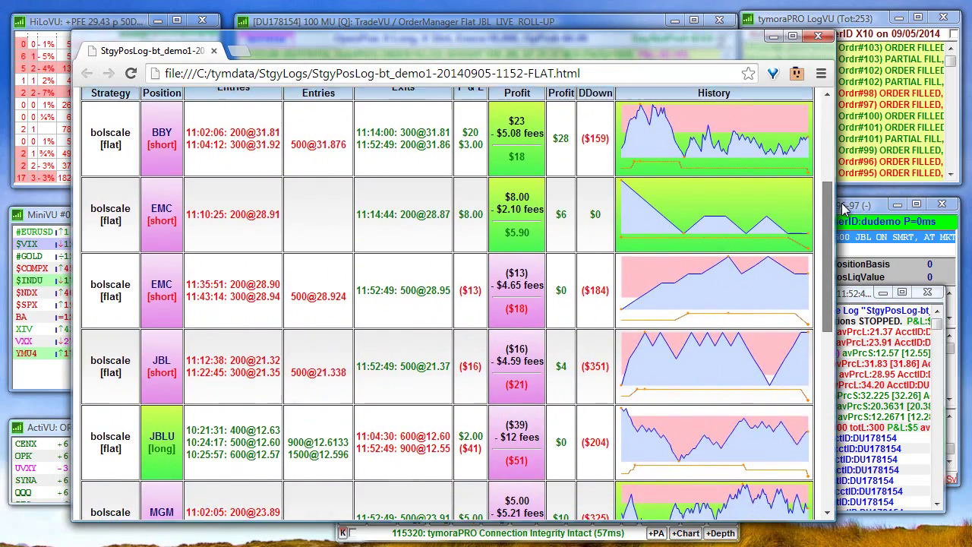
{"action": "scroll", "coordinate": [490, 173], "scroll_direction": "up", "scroll_amount": 1}
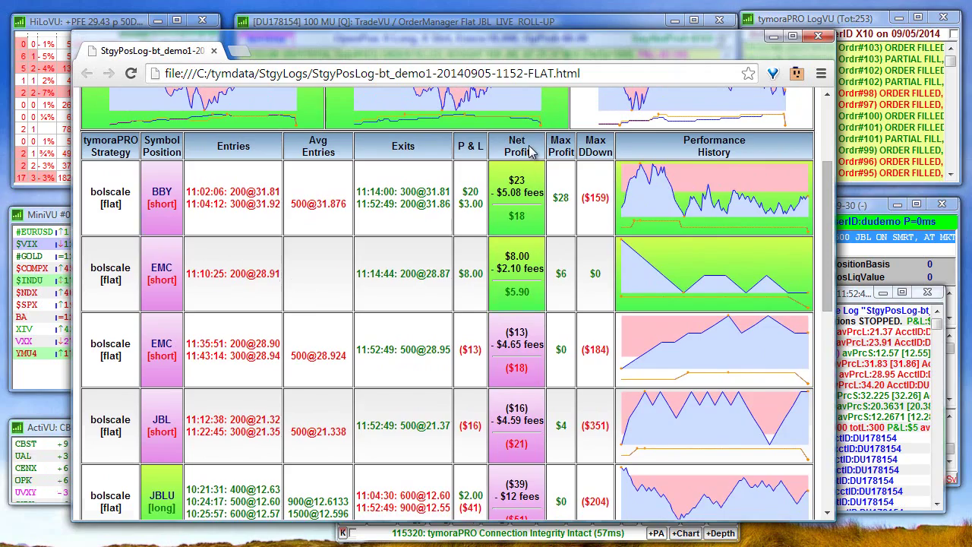
{"action": "left_click", "coordinate": [531, 152]}
{"action": "left_click_drag", "start_coordinate": [834, 176], "coordinate": [845, 106]}
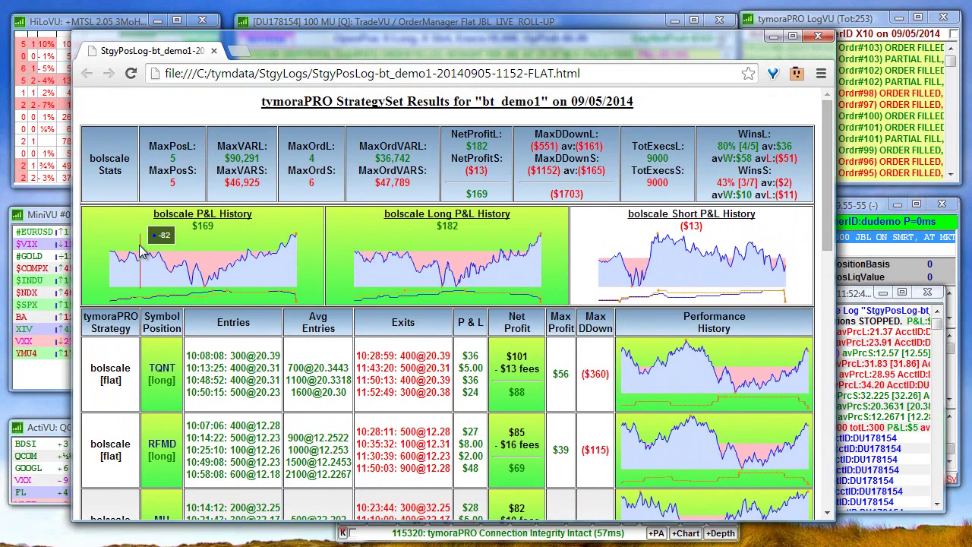